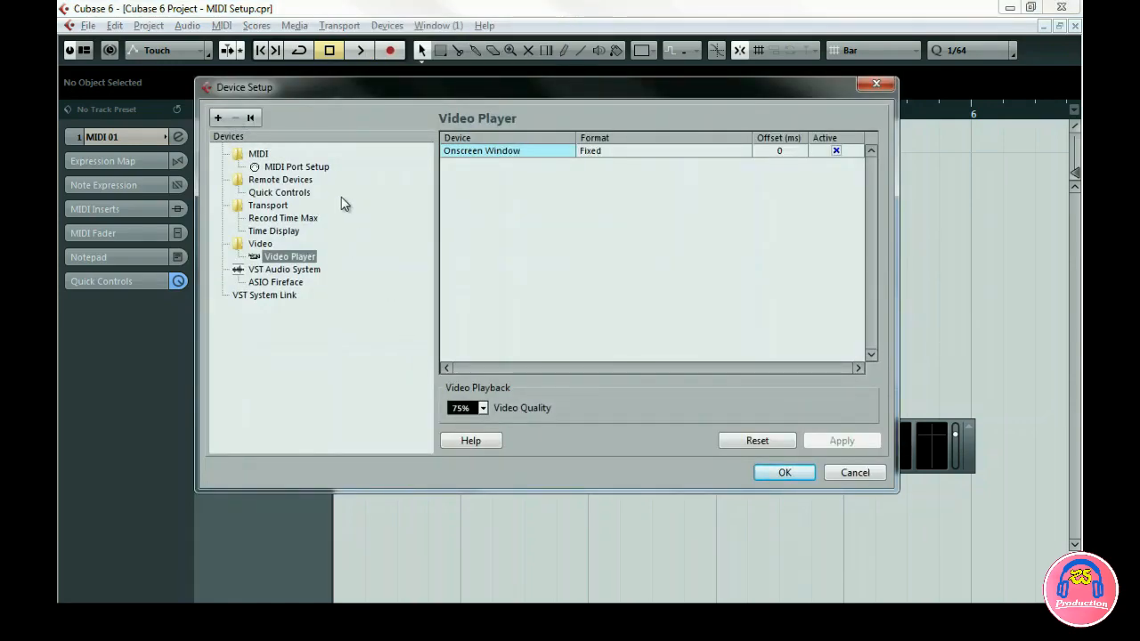
Step: Open the MIDI Port Setup page and make the Fireface Midi Port 1 and Port 2 inputs visible
click(300, 153)
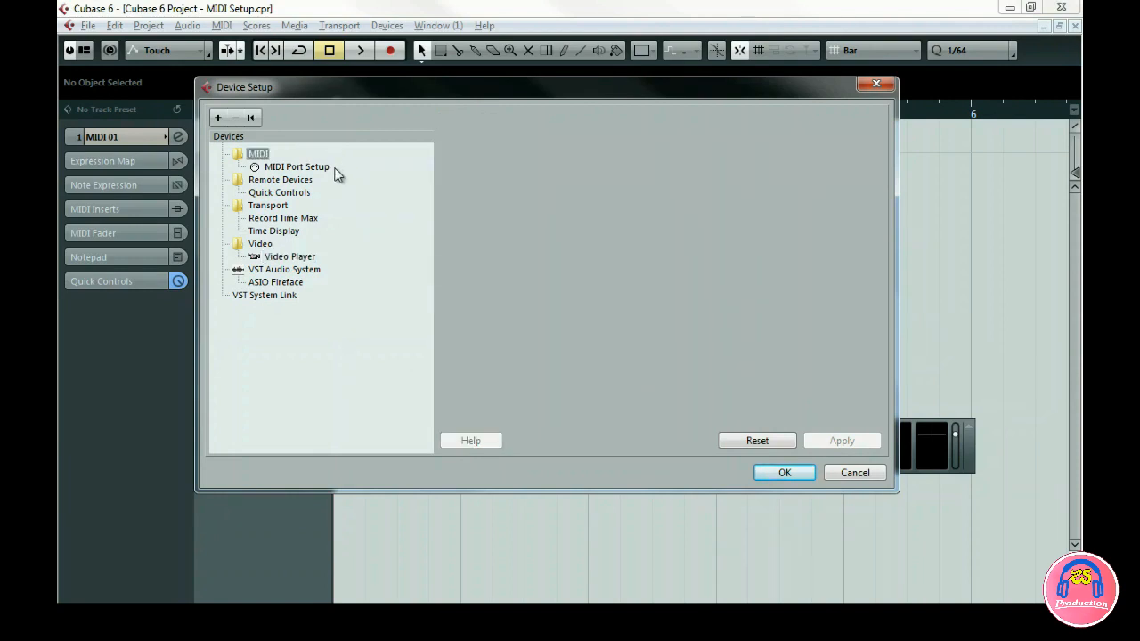
click(333, 167)
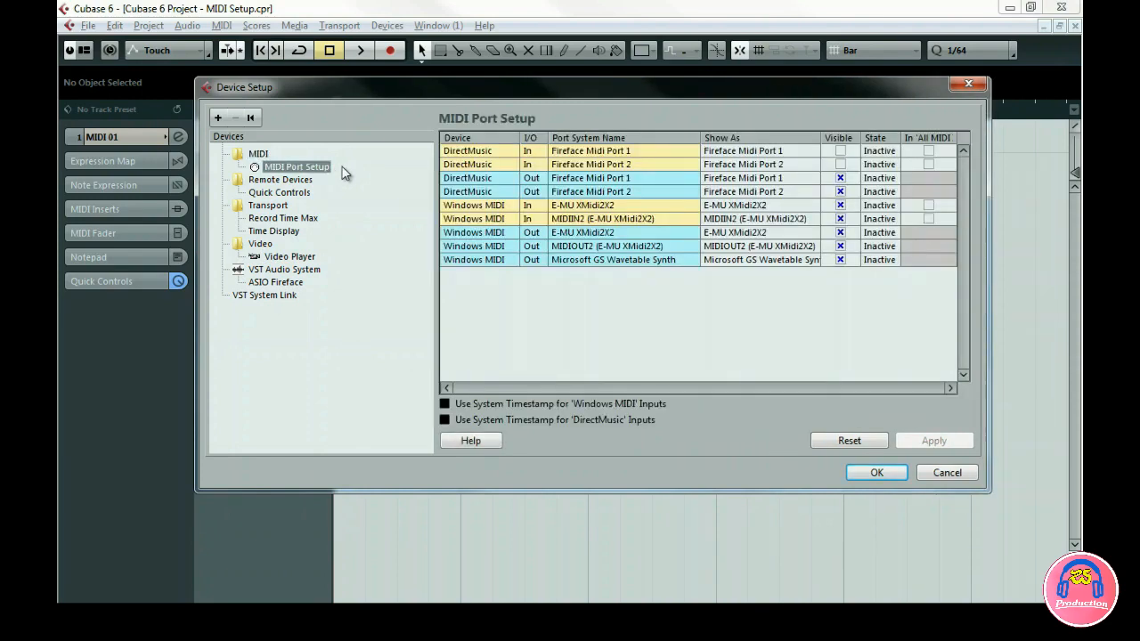
click(839, 151)
click(840, 164)
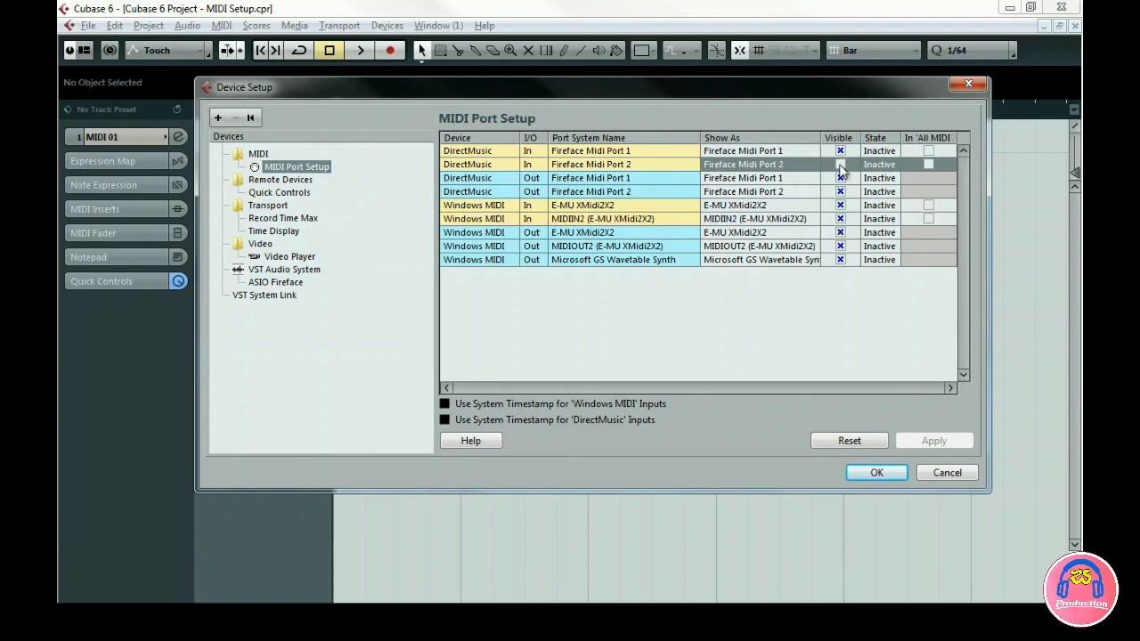
Step: Hide all Windows MIDI inputs and outputs, and include the E-MU XMidi2X2 input in All MIDI
click(840, 232)
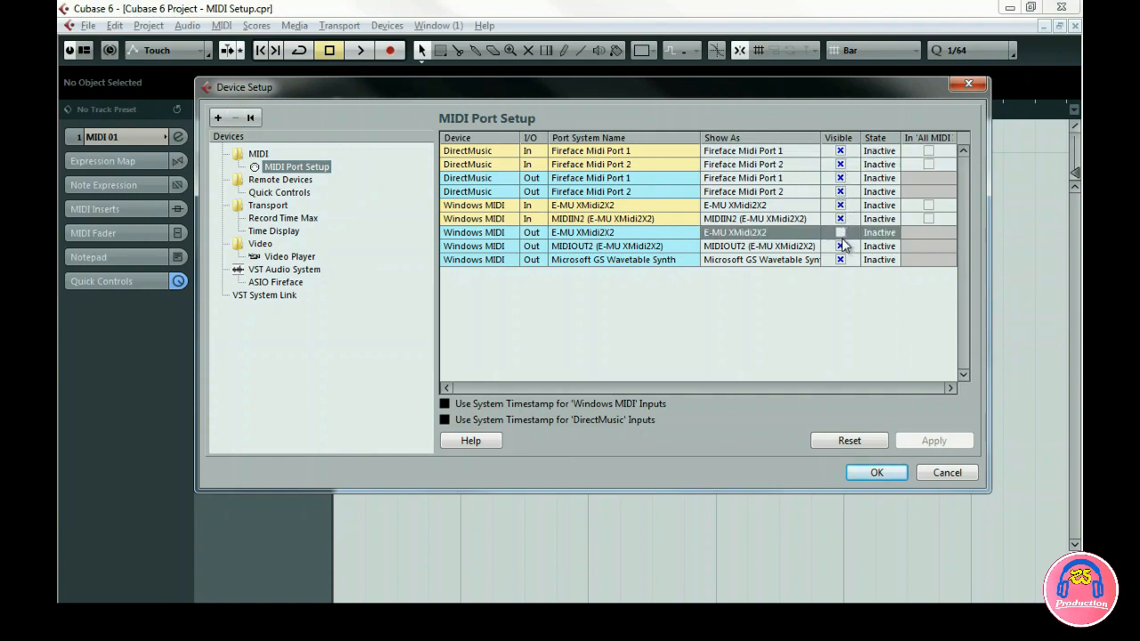
click(841, 245)
click(841, 259)
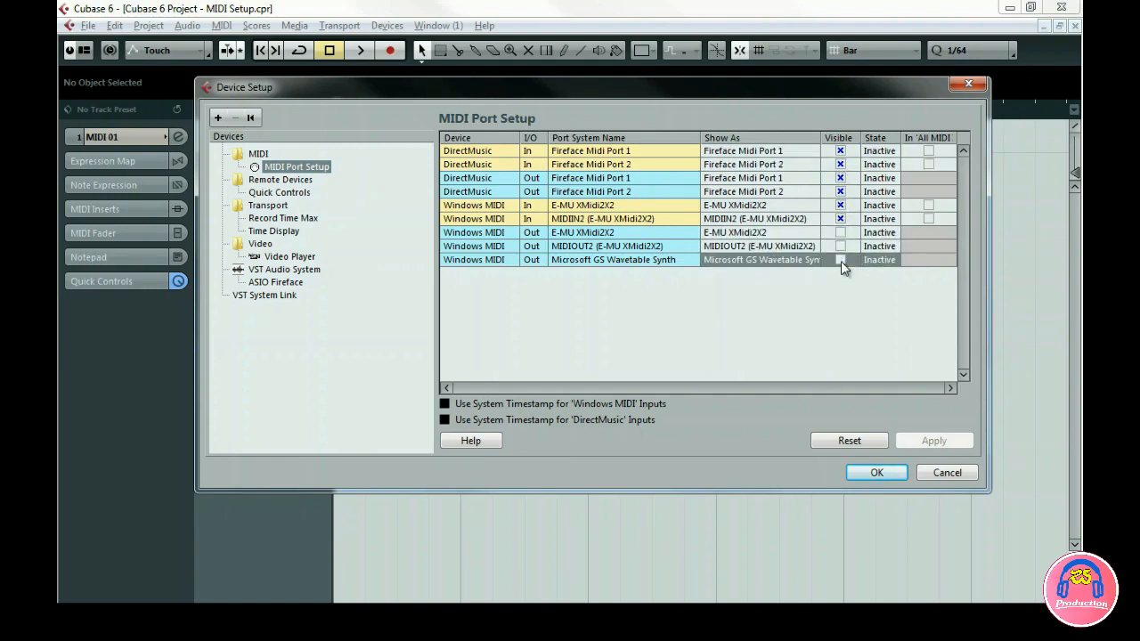
click(839, 218)
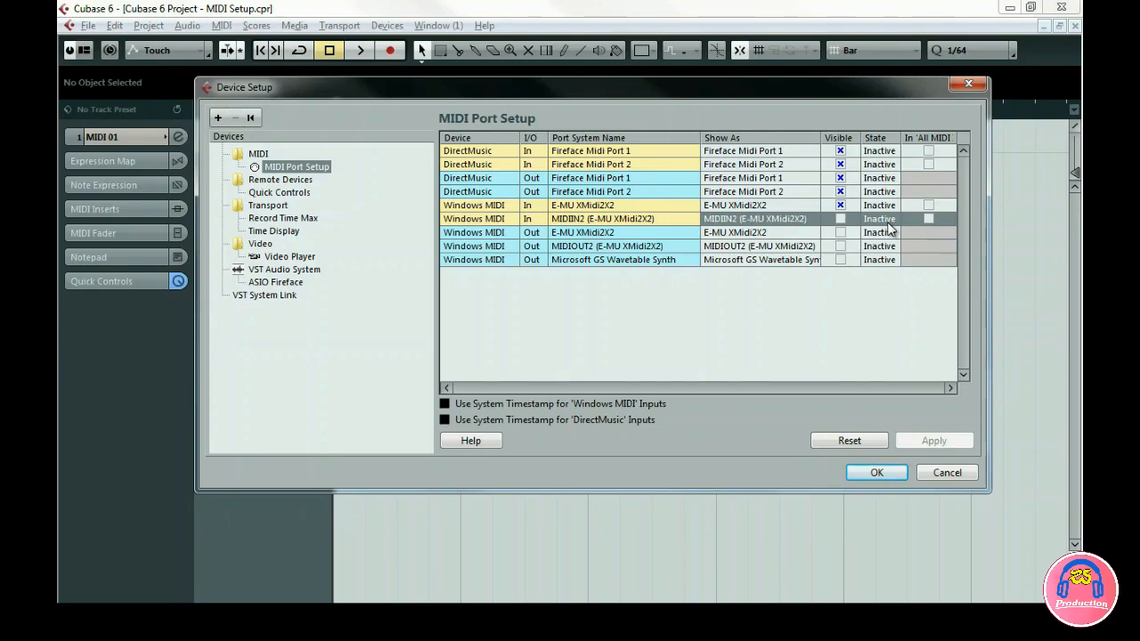
click(840, 204)
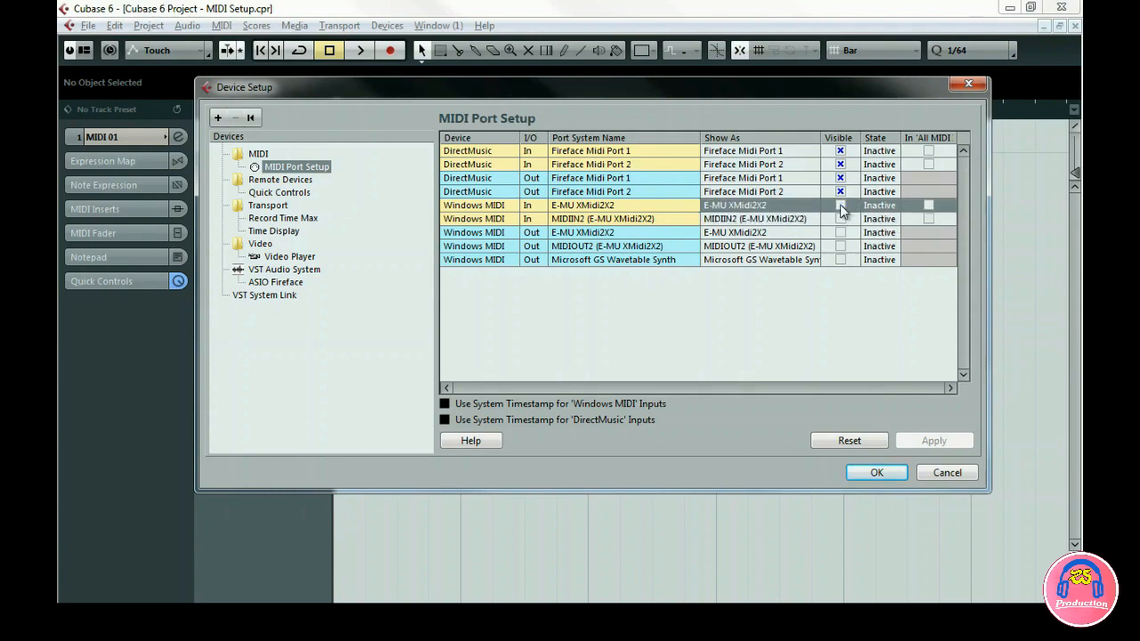
click(928, 205)
Step: Rename the display names of the Fireface Midi Port 1 input to Keyboard and the Port 2 input to Drum Pads
double_click(773, 154)
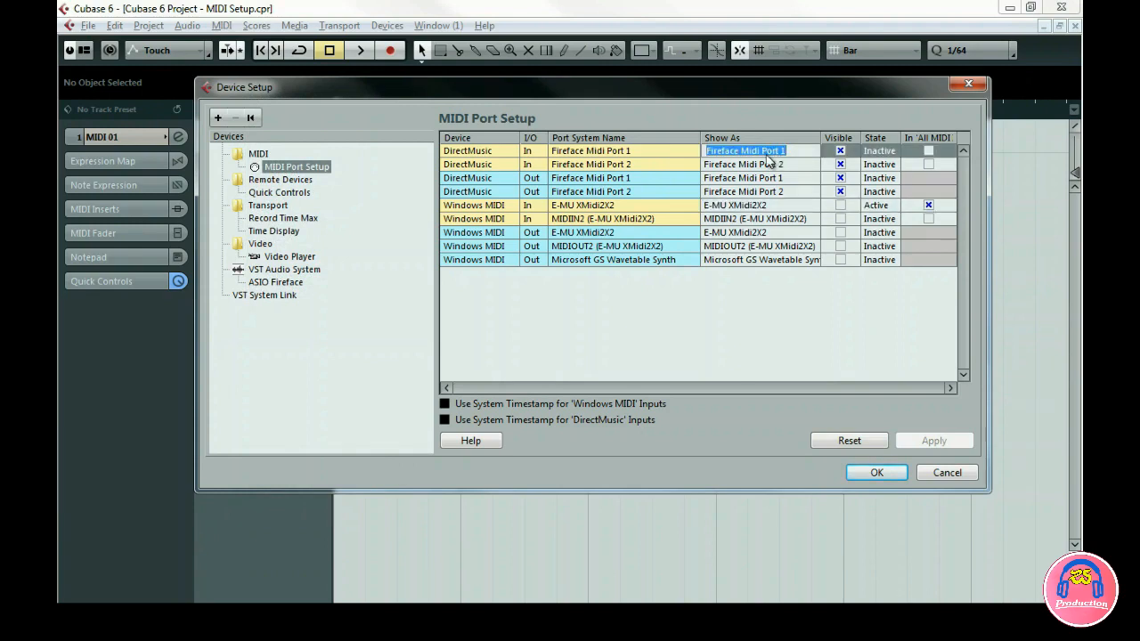
text(K)
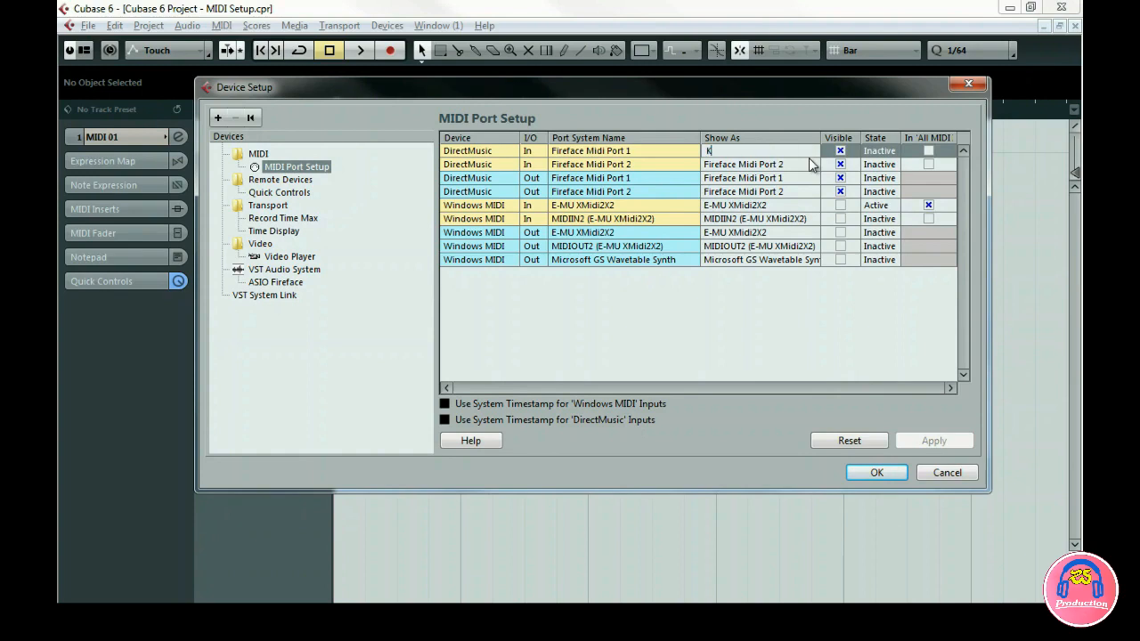
text(eyboard)
key(Return)
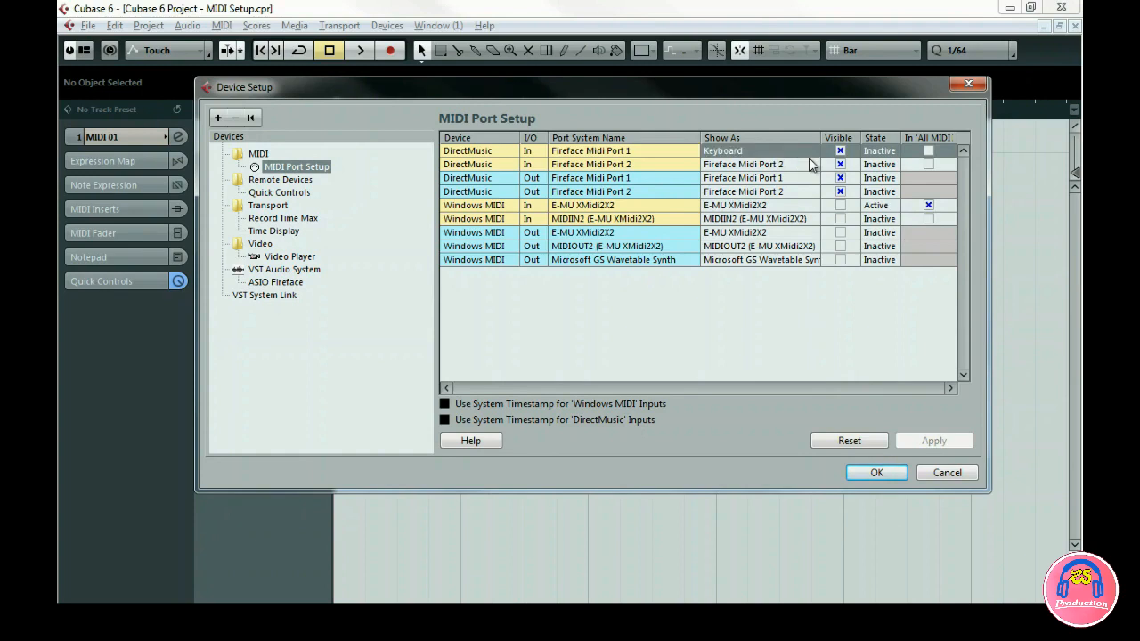
click(789, 166)
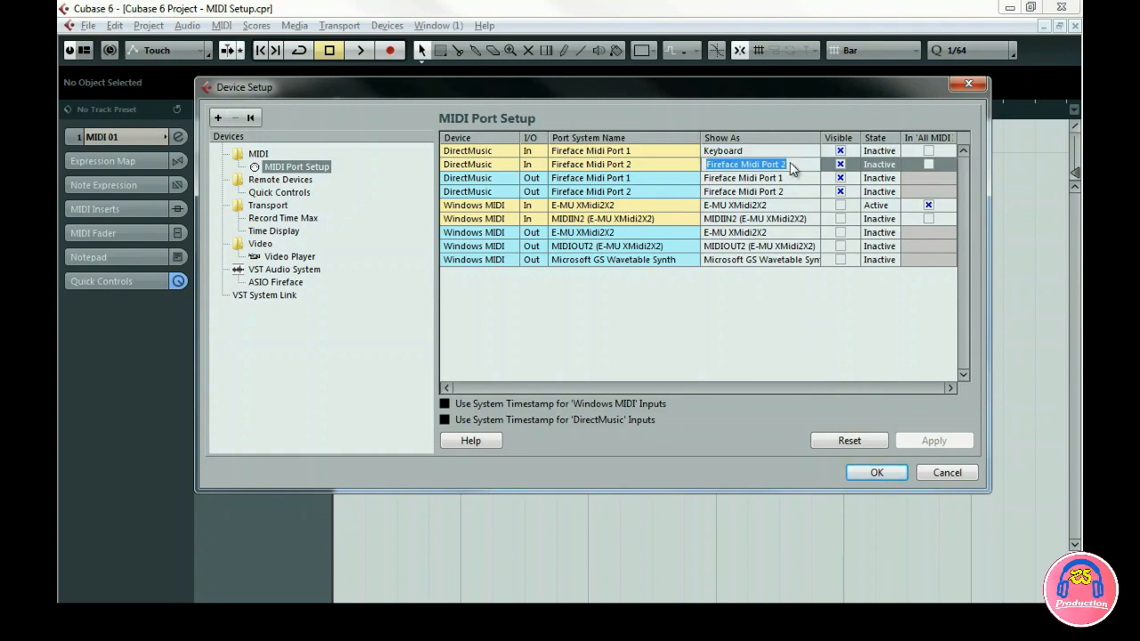
text(Drum Pa)
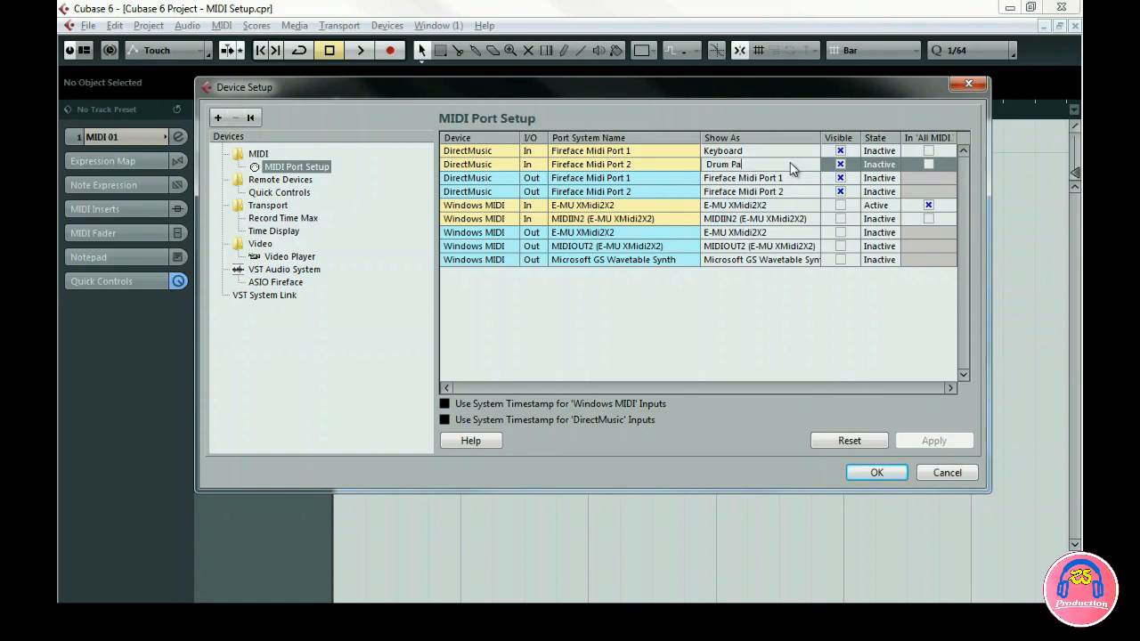
text(ds)
key(Return)
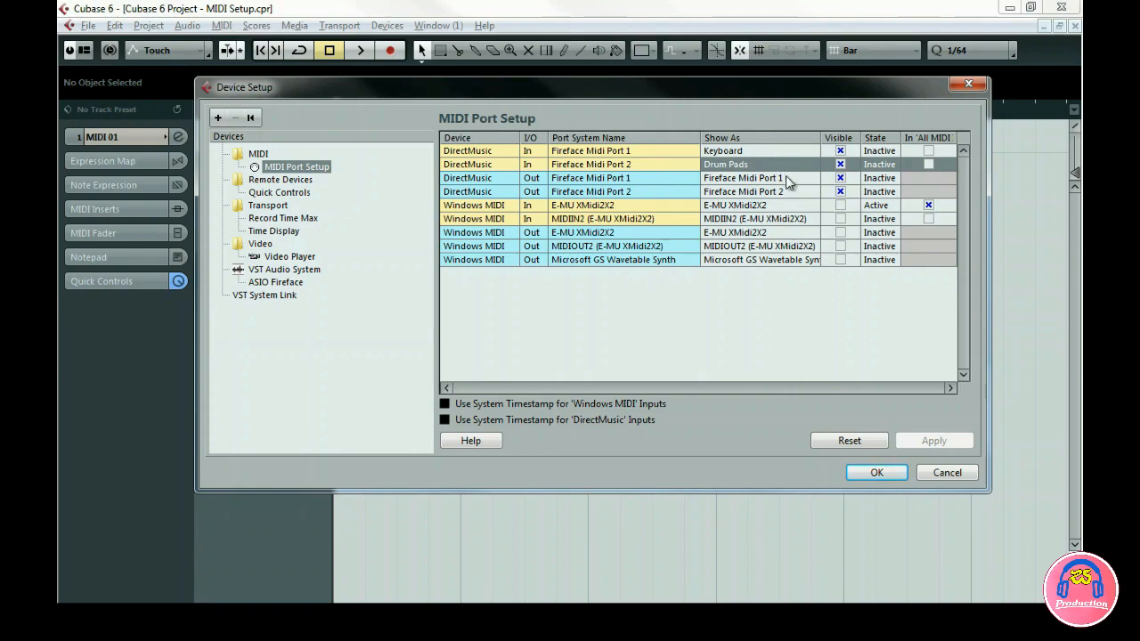
Step: Hide the Fireface Midi Port 1 output and make Keyboard and Drum Pads the only inputs included in All MIDI
click(842, 179)
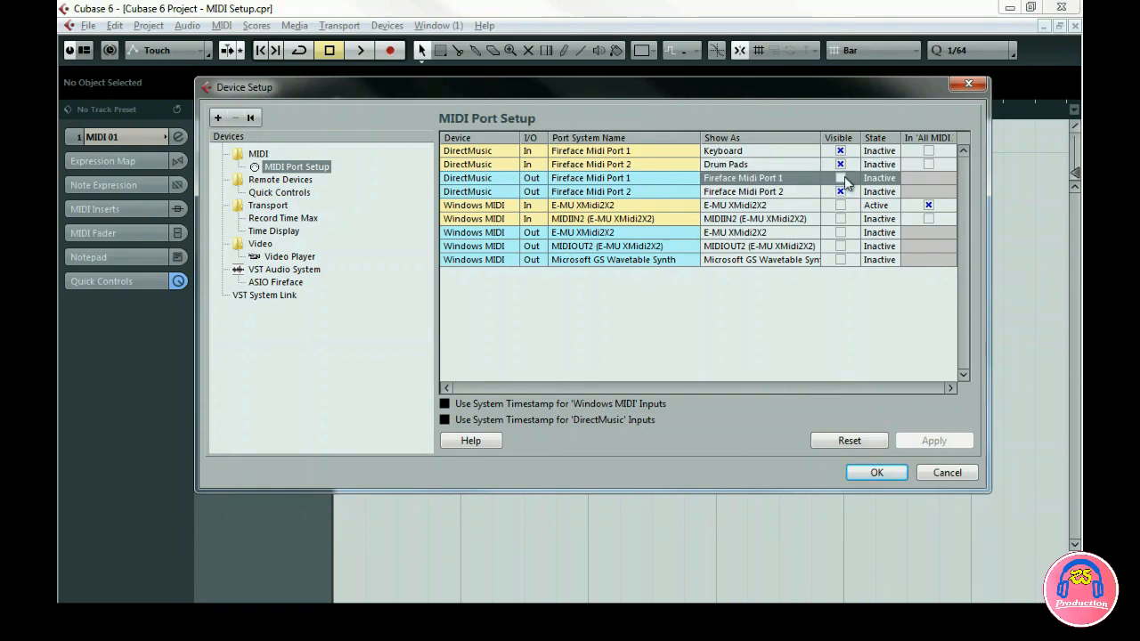
click(929, 151)
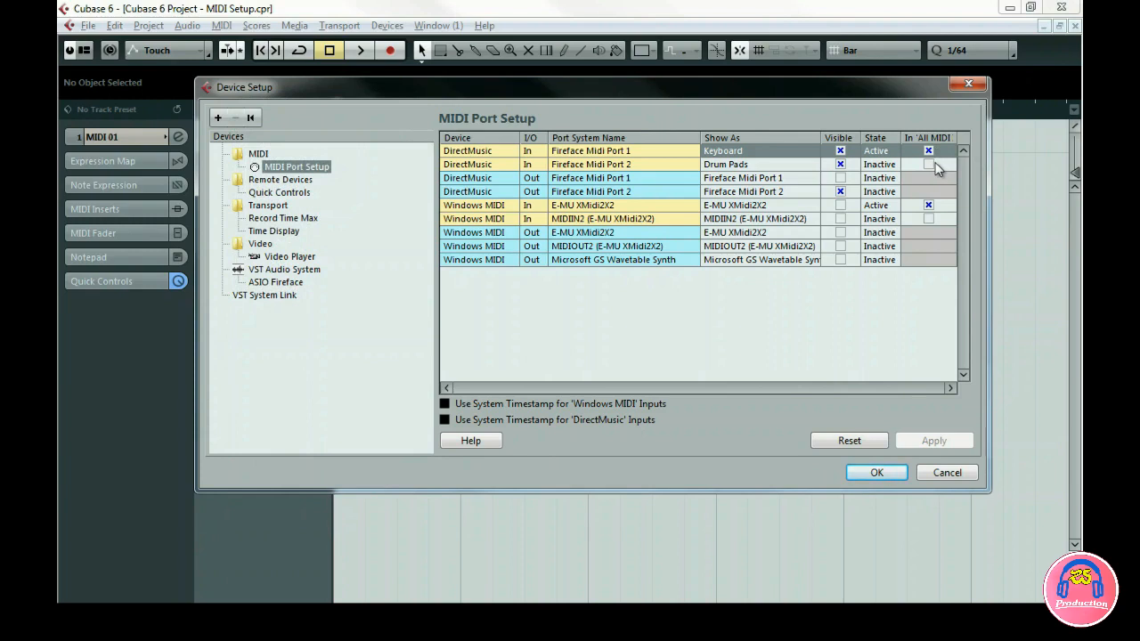
click(929, 166)
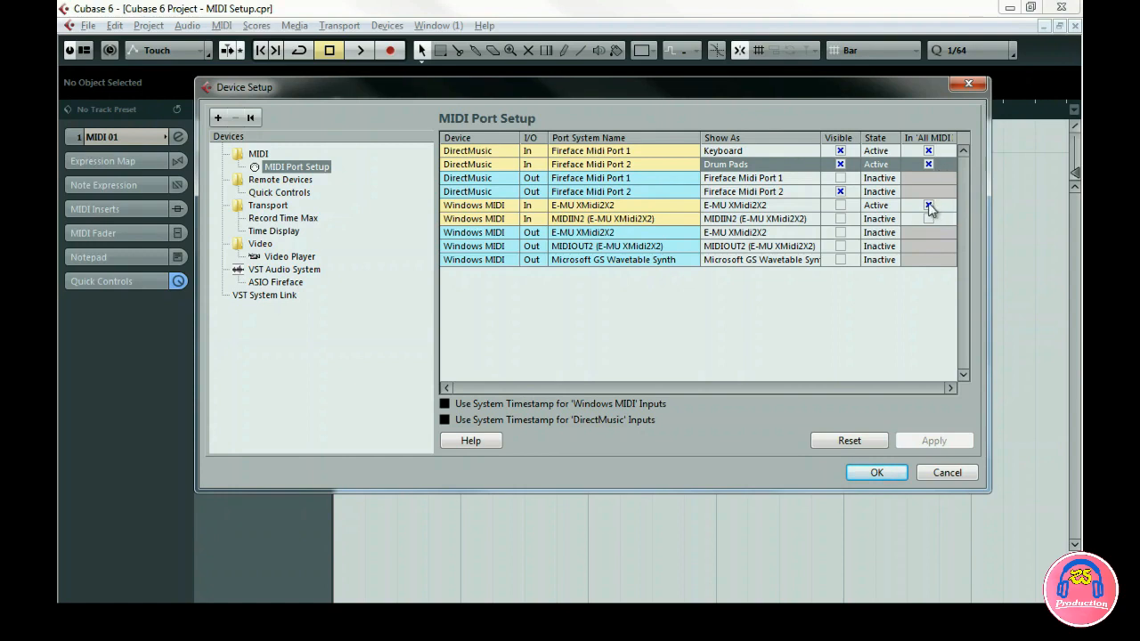
click(929, 205)
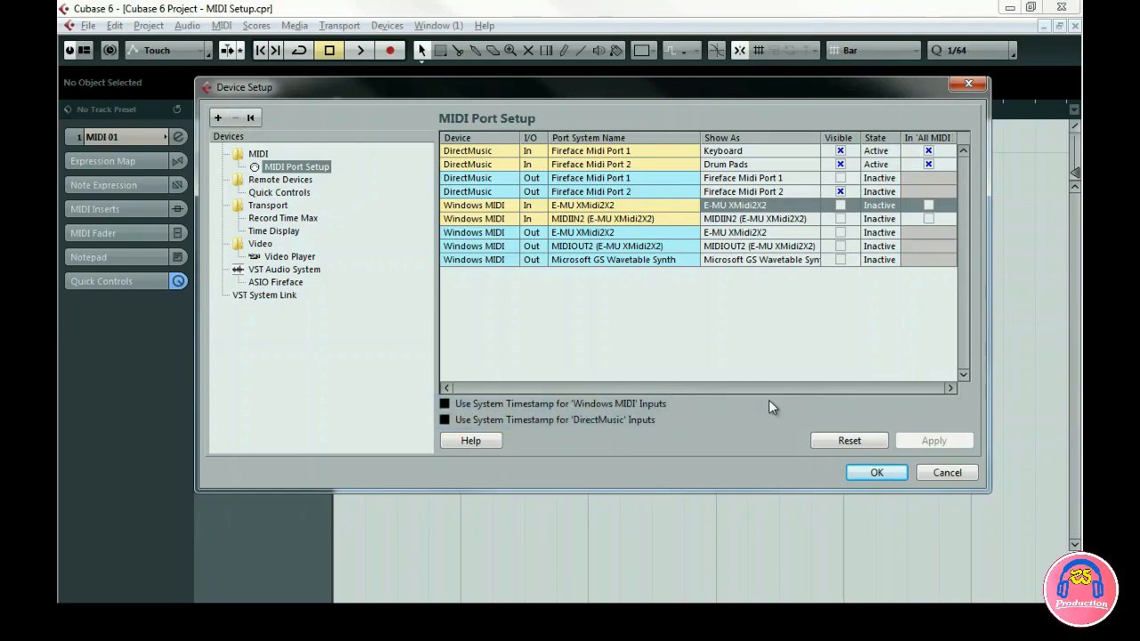
Step: Enable system timestamps for Windows MIDI and DirectMusic inputs, and reset the MIDI port table to its defaults
click(451, 407)
click(457, 418)
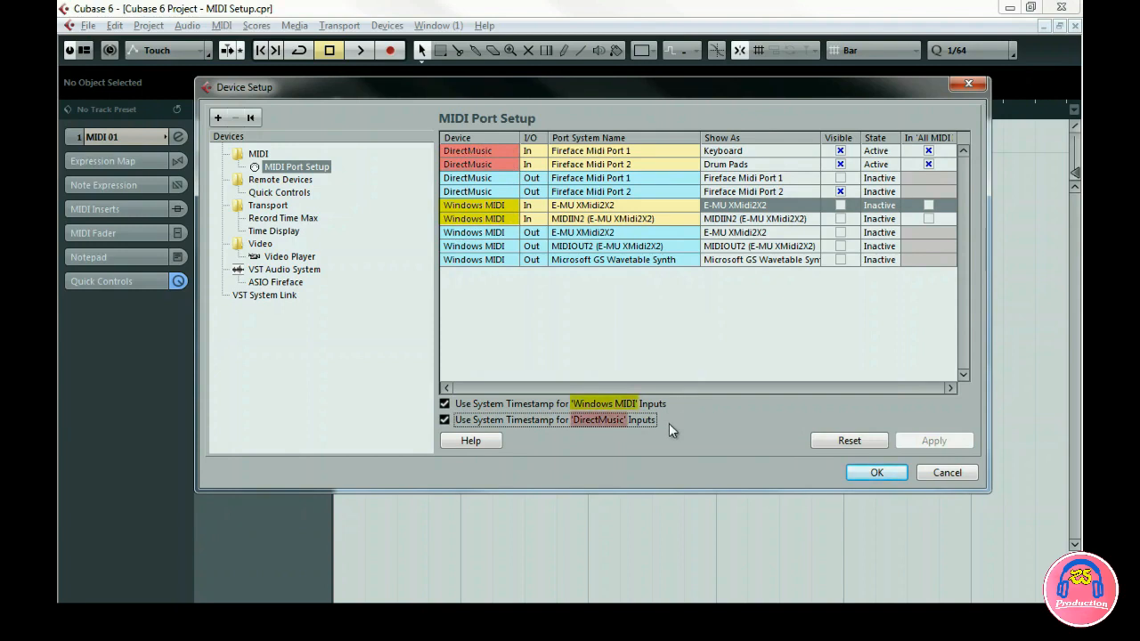
click(817, 443)
click(536, 353)
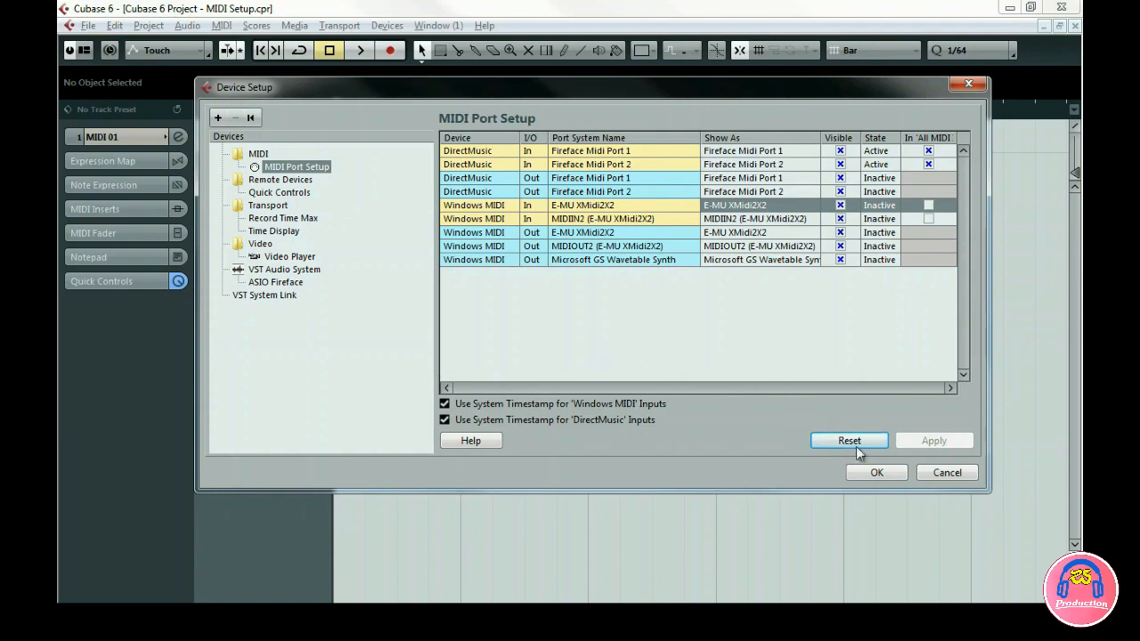
click(887, 473)
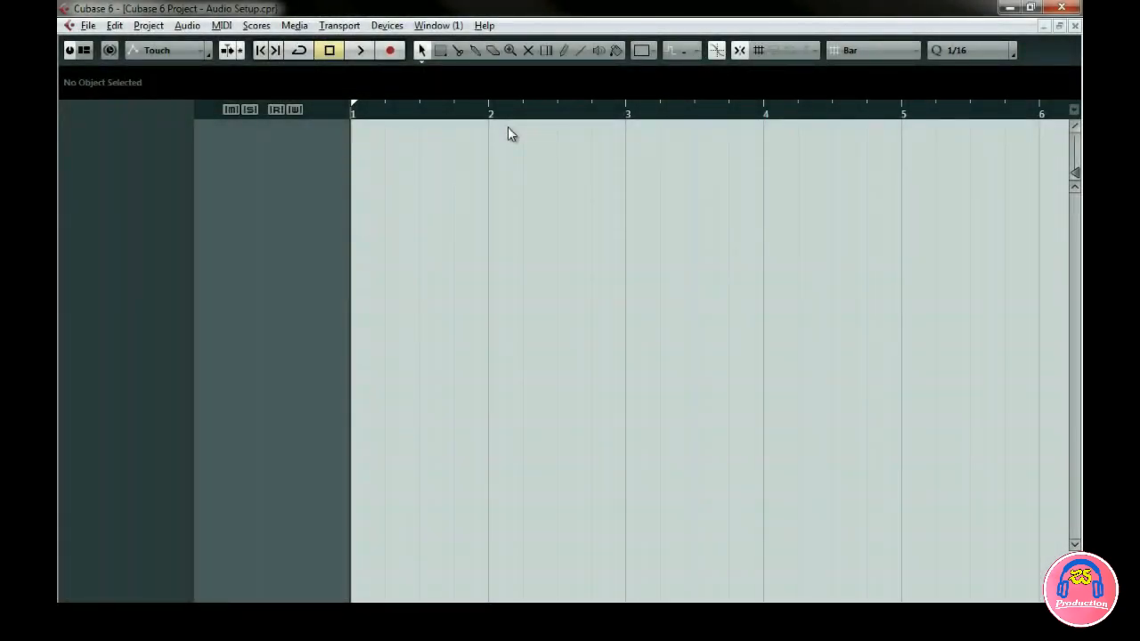
Step: In the VST Audio System device settings, switch the ASIO driver to ASIO Fireface
click(386, 25)
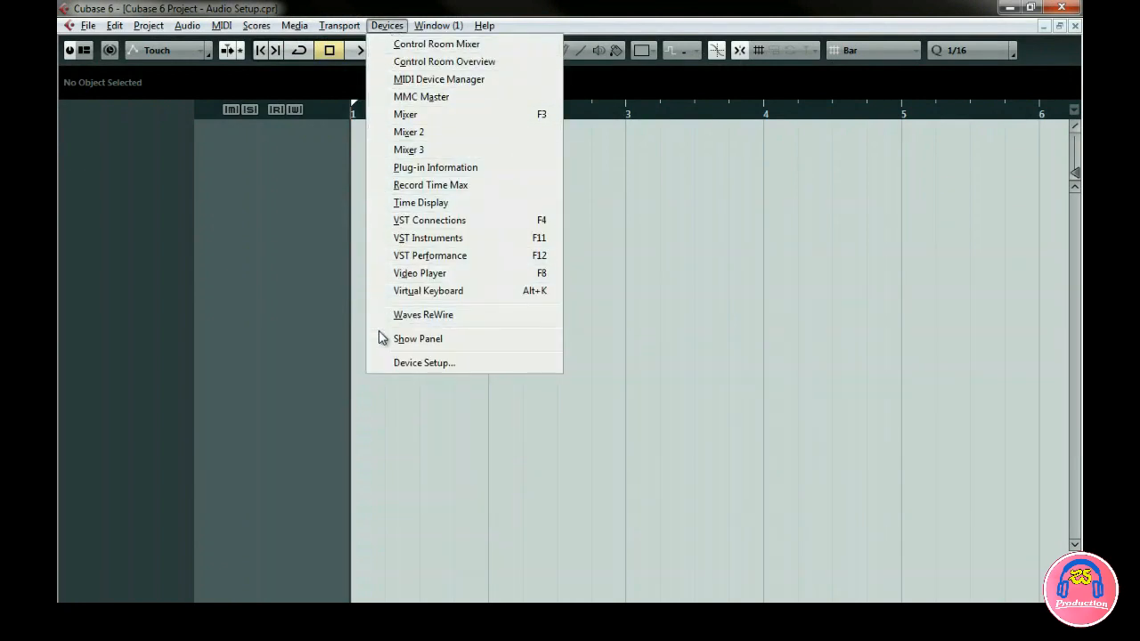
click(385, 365)
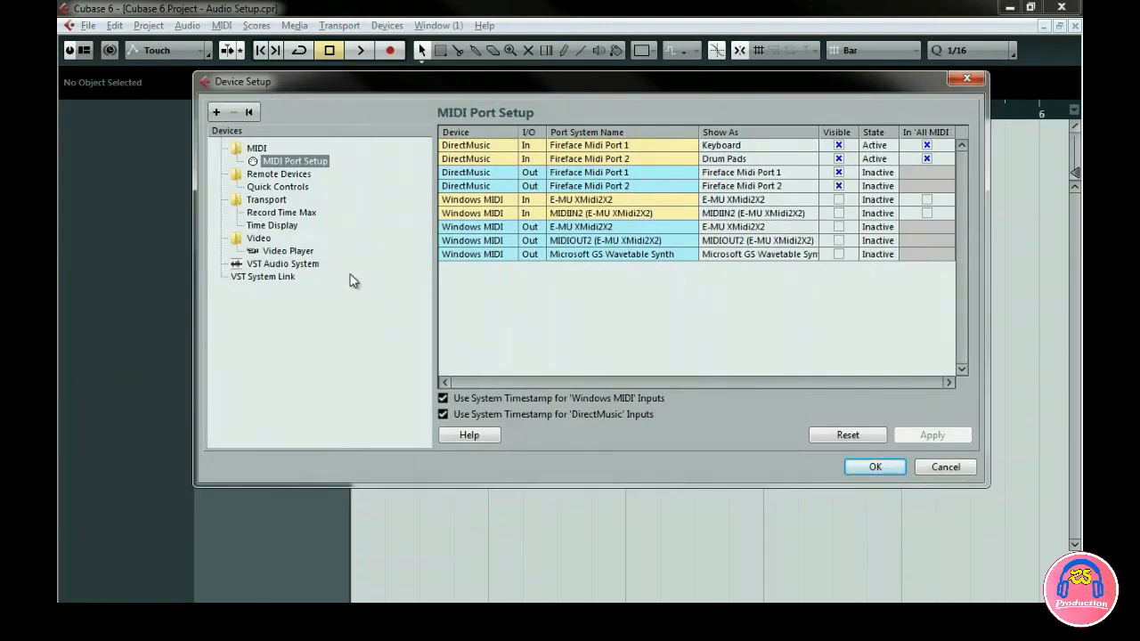
click(322, 267)
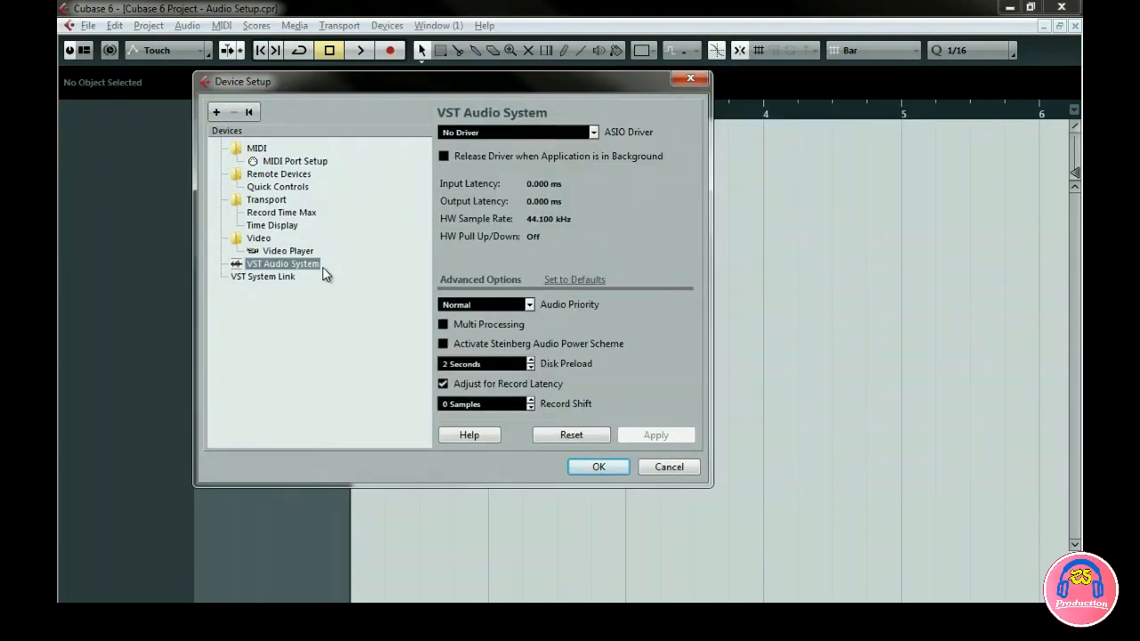
click(590, 134)
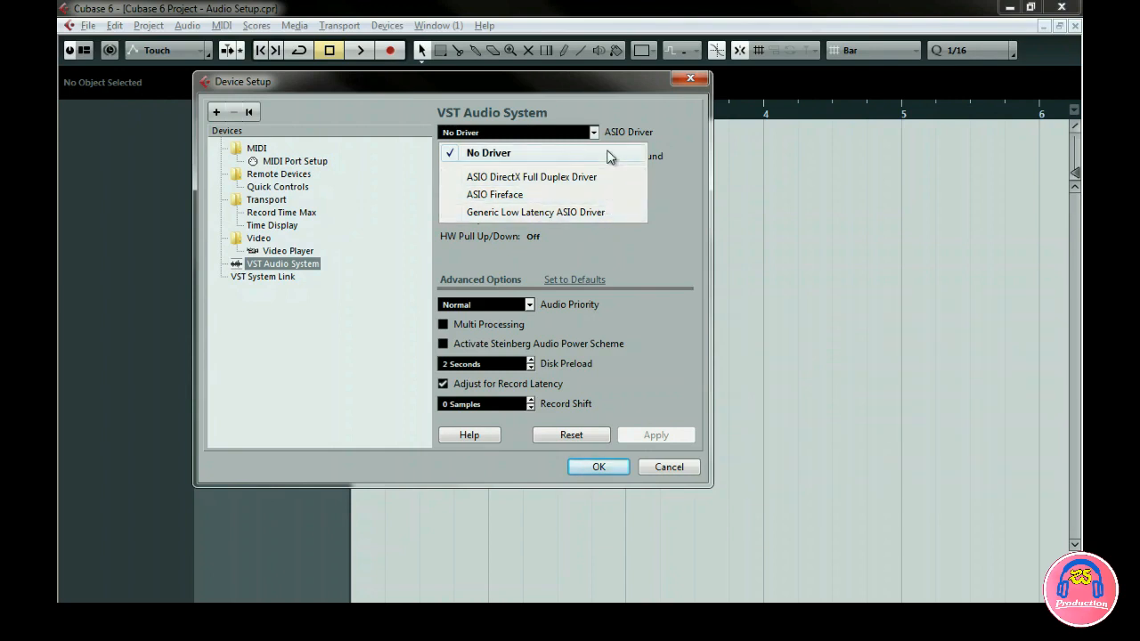
click(540, 196)
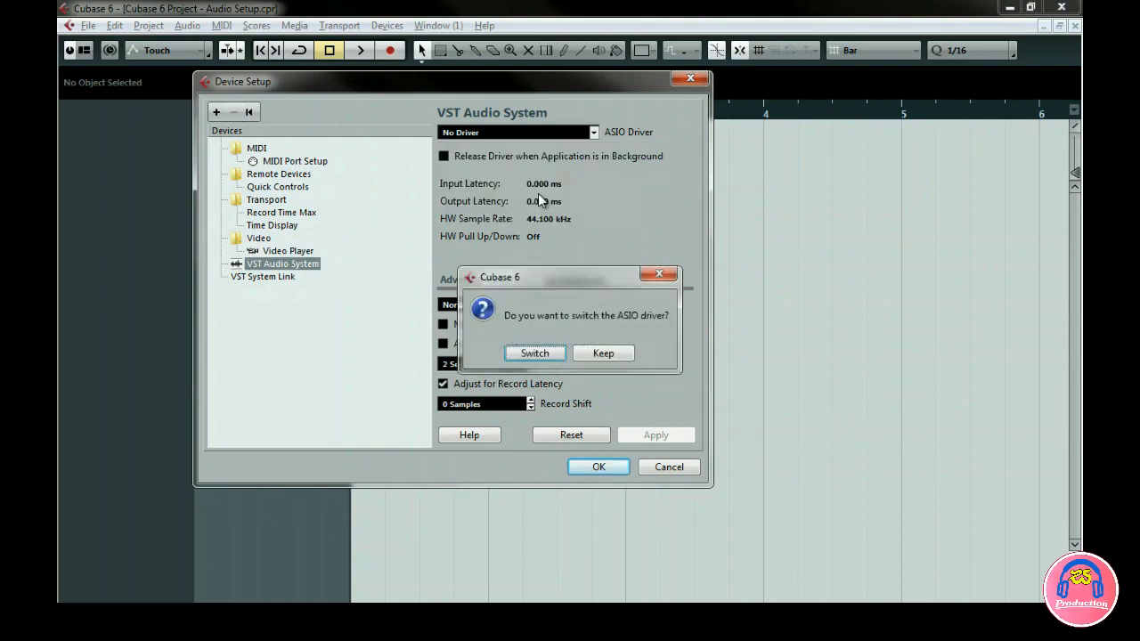
click(534, 353)
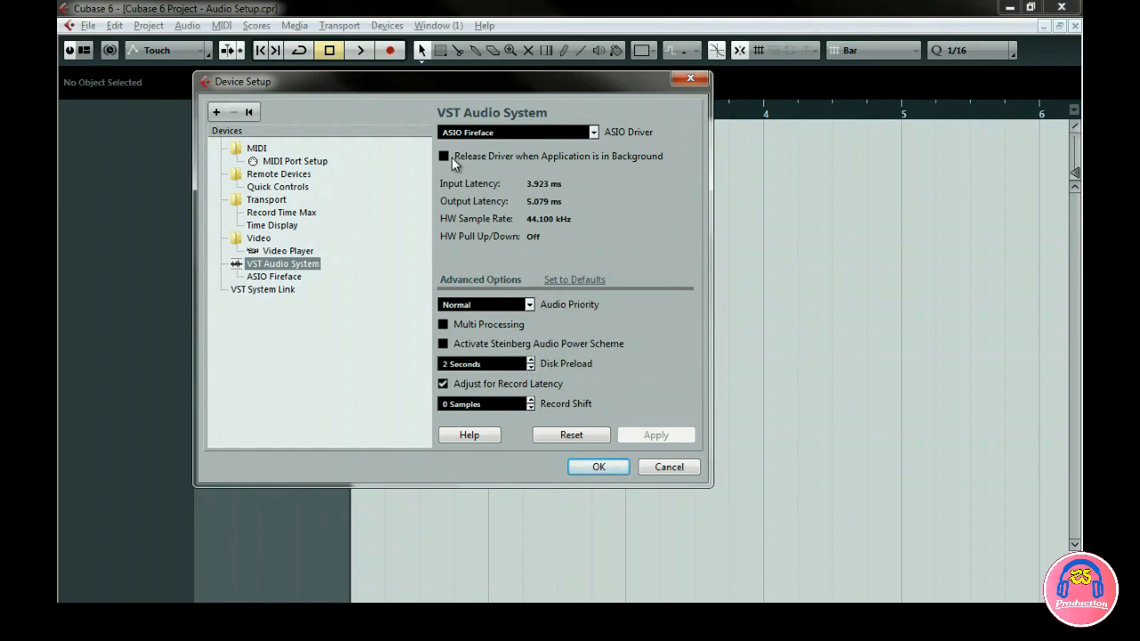
Step: Try the option that releases the driver when the application is in background
click(449, 157)
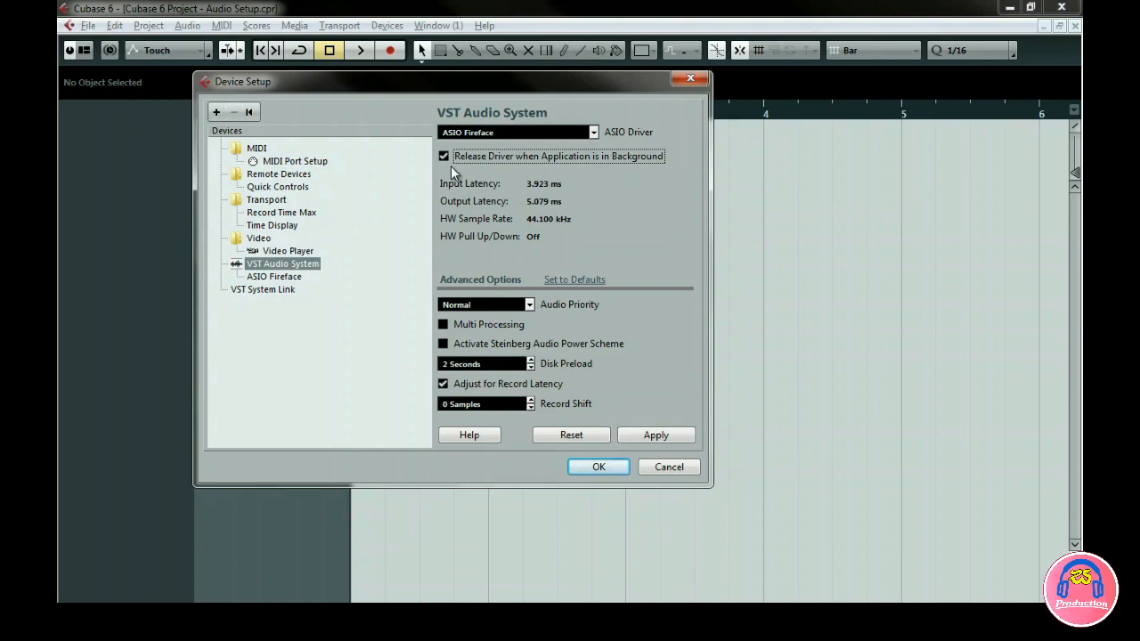
click(446, 163)
Step: Read the VST Audio System help on releasing the driver in background and on input and output latency
click(470, 435)
scroll(484, 430, down, 10)
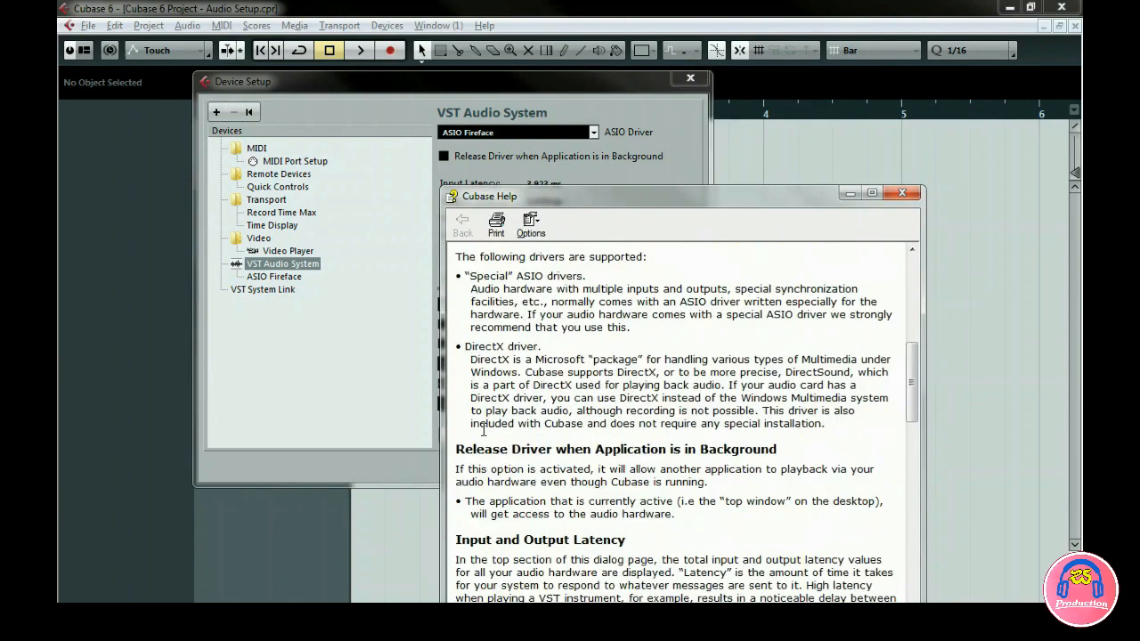
scroll(484, 430, down, 5)
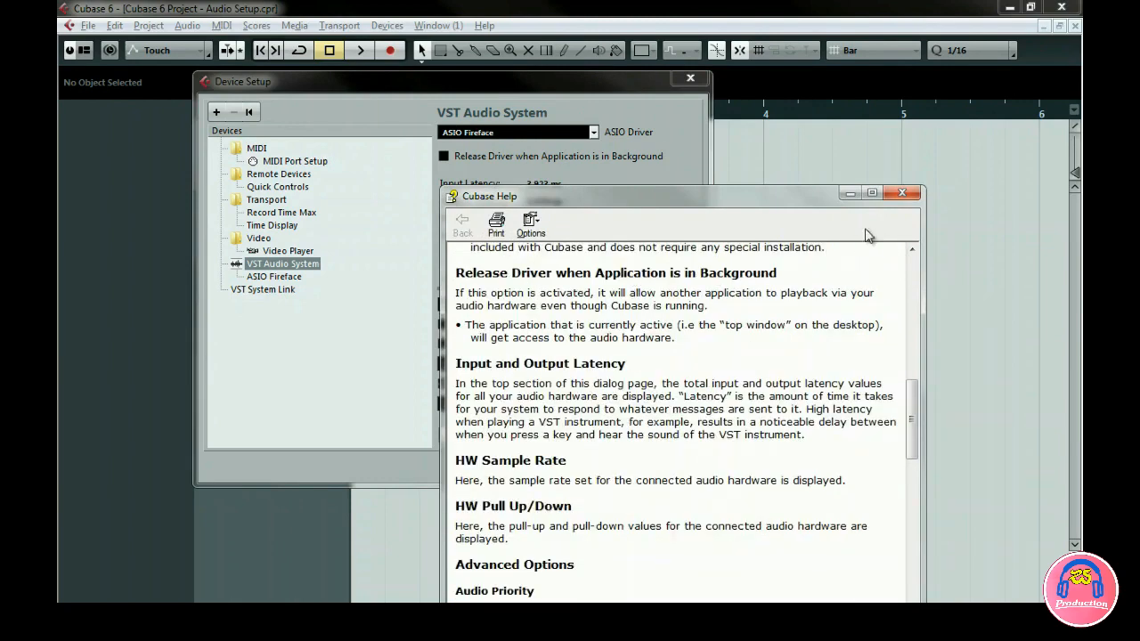
click(902, 194)
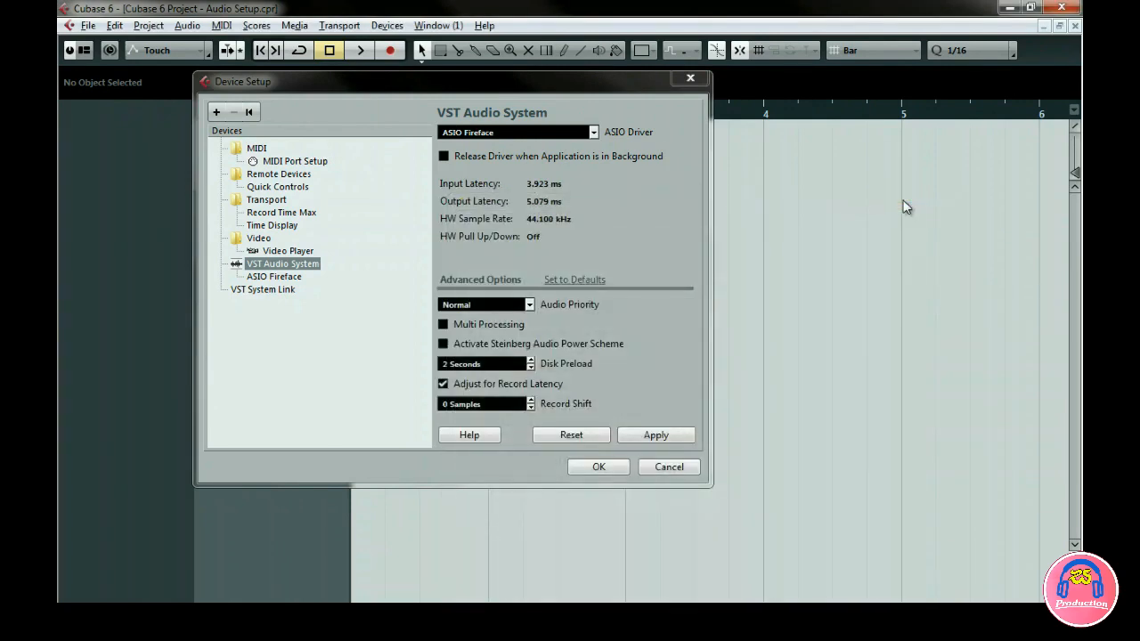
click(660, 280)
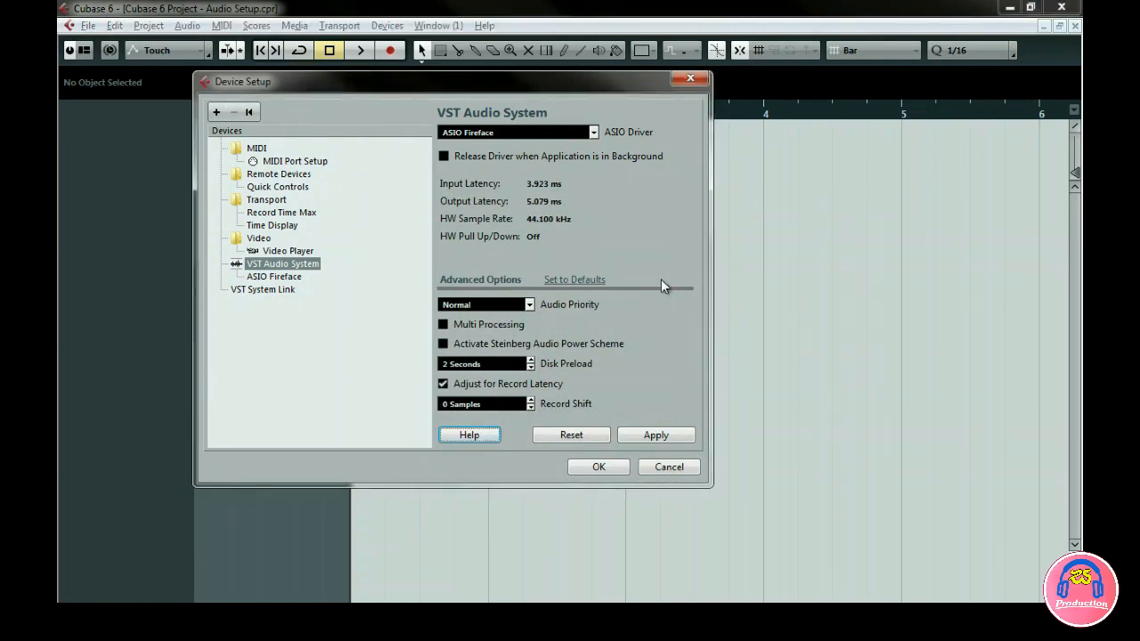
click(599, 440)
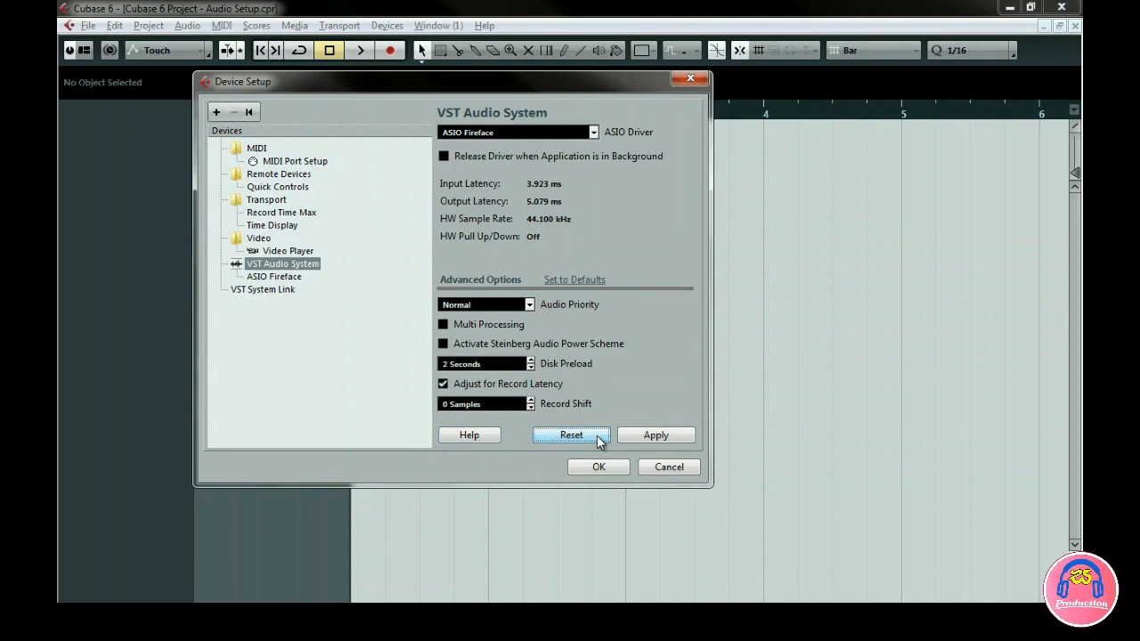
Step: Set the audio priority to Boost and enable Multi Processing
click(530, 305)
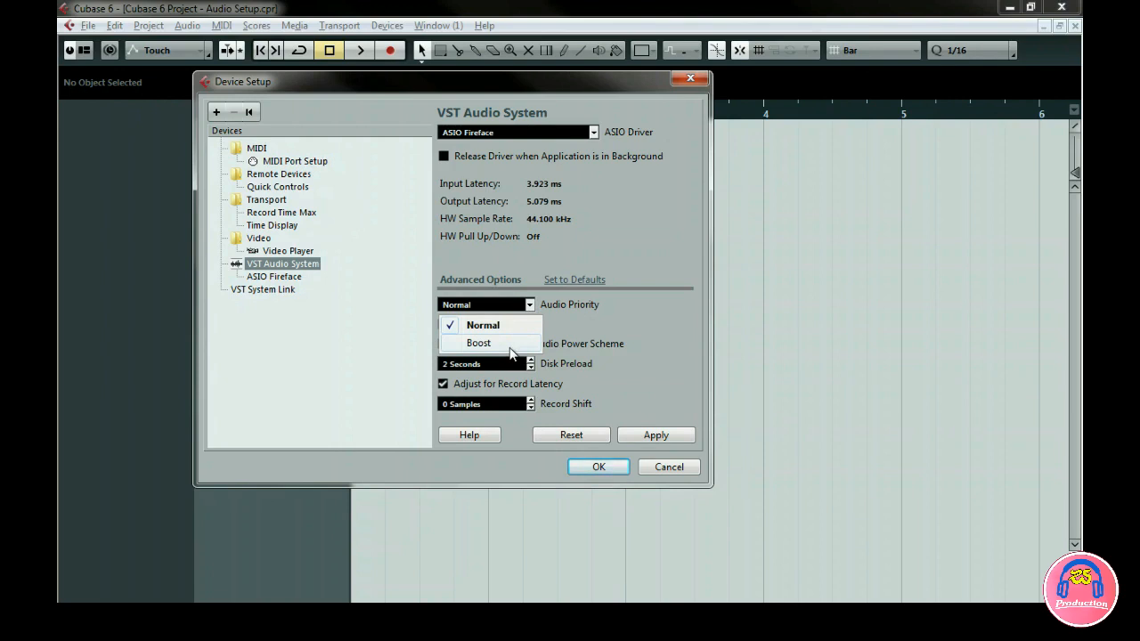
click(512, 347)
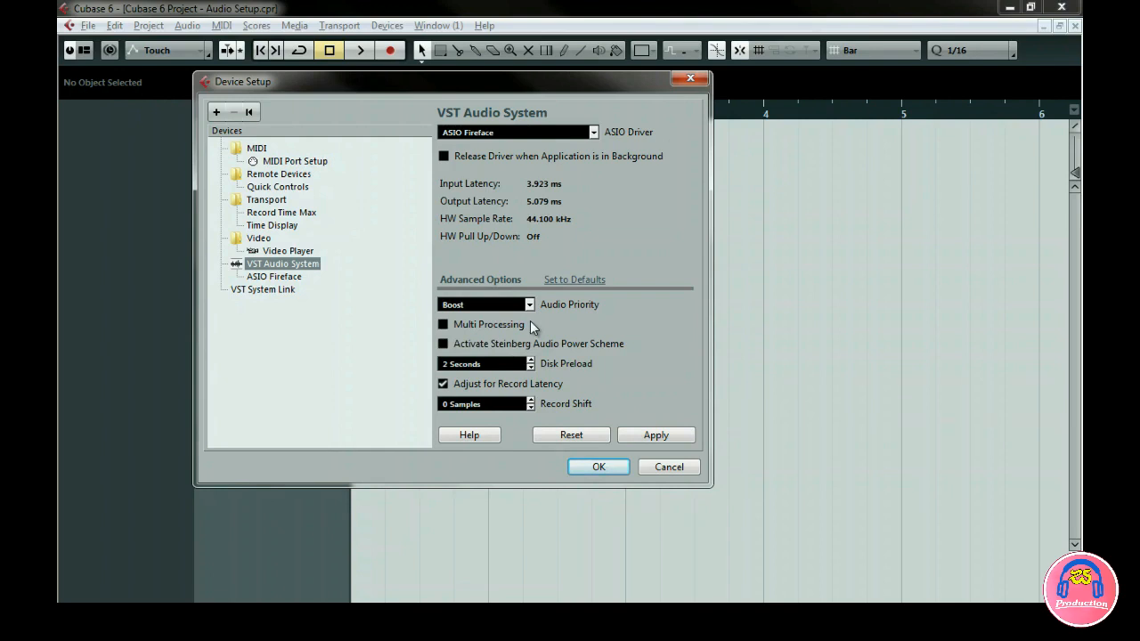
click(444, 326)
Step: Try toggling the Steinberg Audio Power Scheme and Adjust for Record Latency options
click(442, 344)
click(443, 344)
click(444, 385)
Step: Try moving the Record Shift value up and down, and restore the advanced audio options to their defaults
click(531, 399)
click(531, 399)
click(531, 398)
click(531, 399)
click(531, 399)
click(530, 406)
click(531, 406)
click(531, 406)
click(530, 406)
click(531, 406)
click(530, 406)
click(531, 400)
click(531, 400)
click(593, 287)
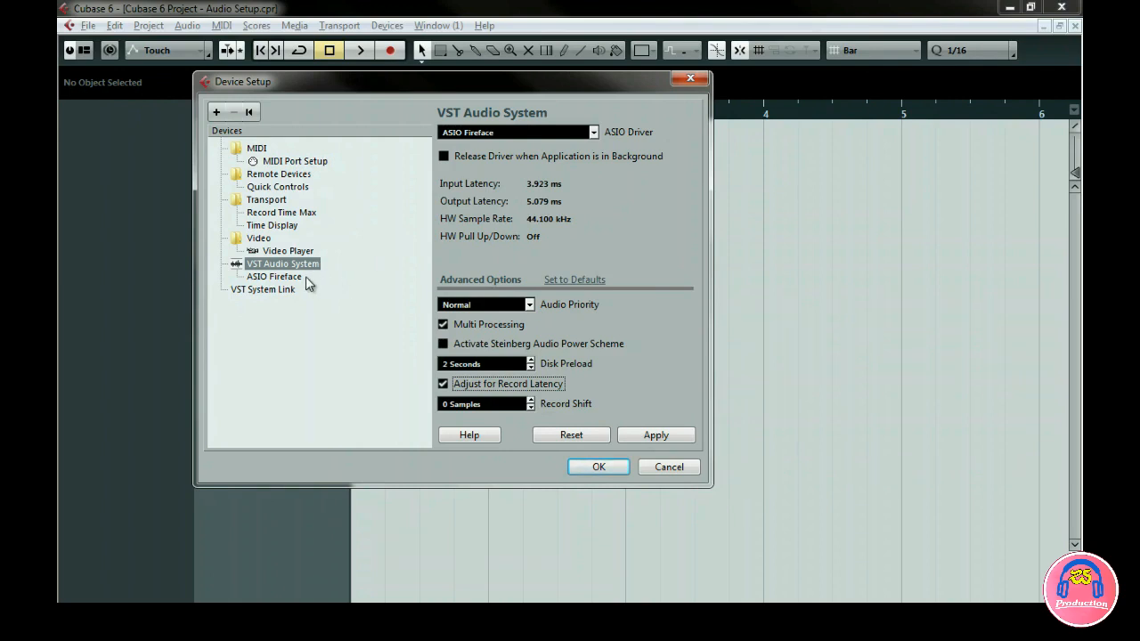
Step: Apply the VST Audio System changes and bring up the list of input and output ports for the ASIO Fireface
click(277, 276)
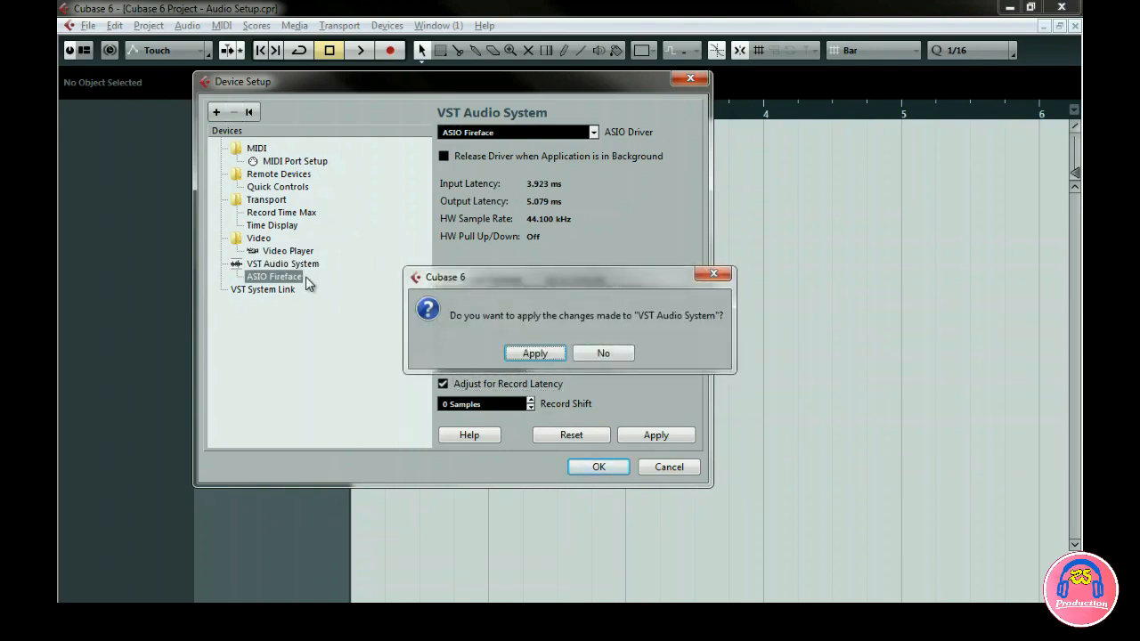
click(532, 353)
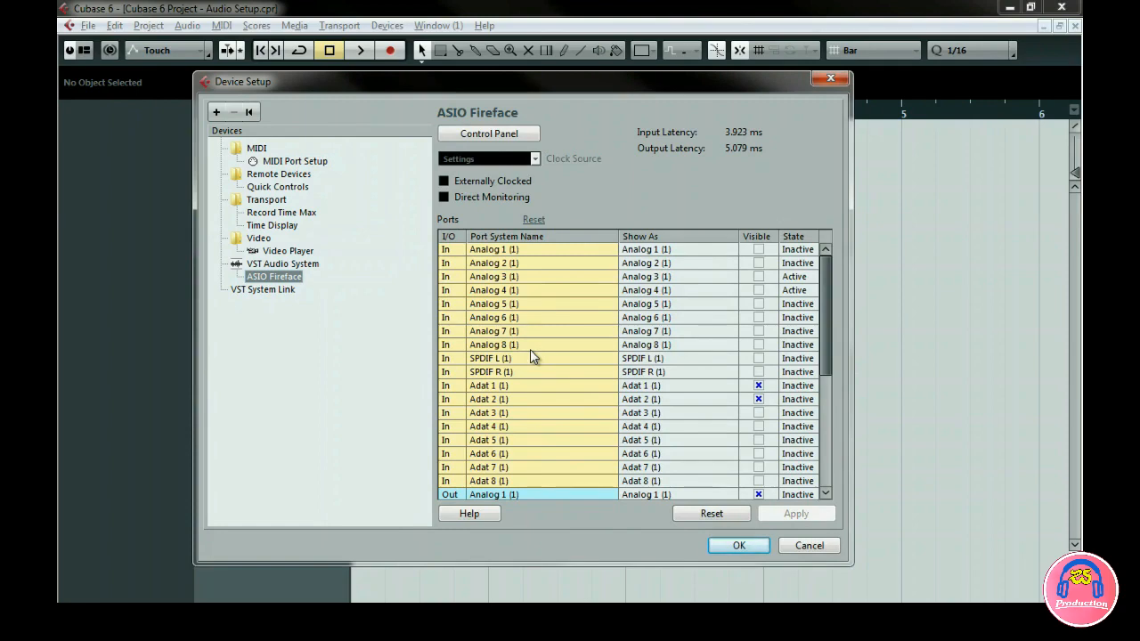
scroll(529, 356, down, 4)
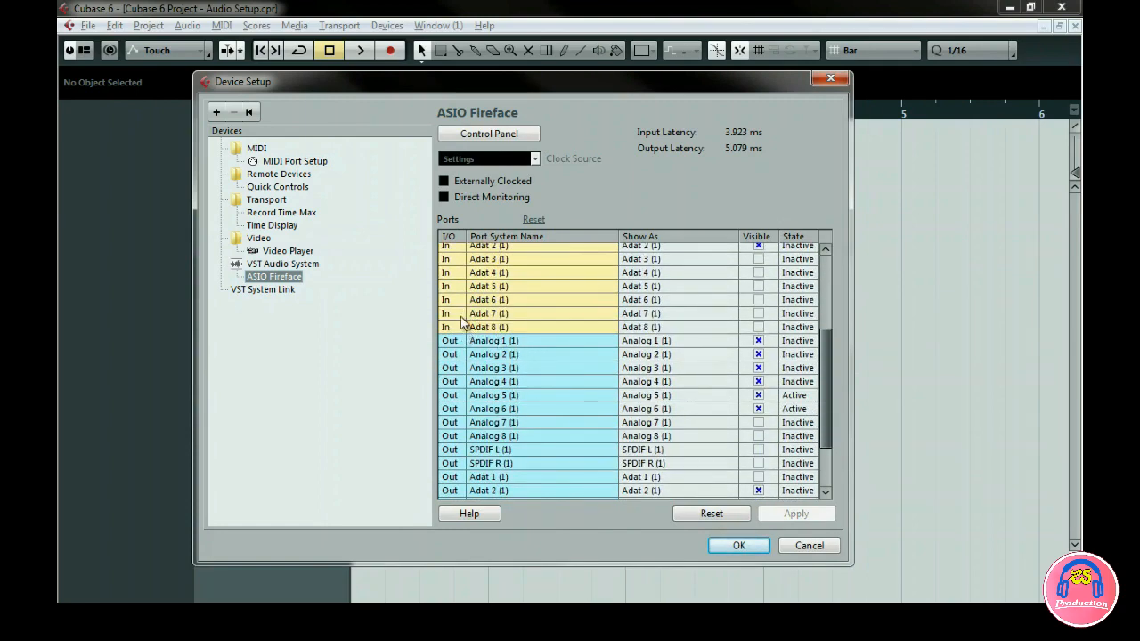
Step: Make the Adat 5, Adat 6 and Adat 7 input ports of the ASIO Fireface visible
double_click(648, 287)
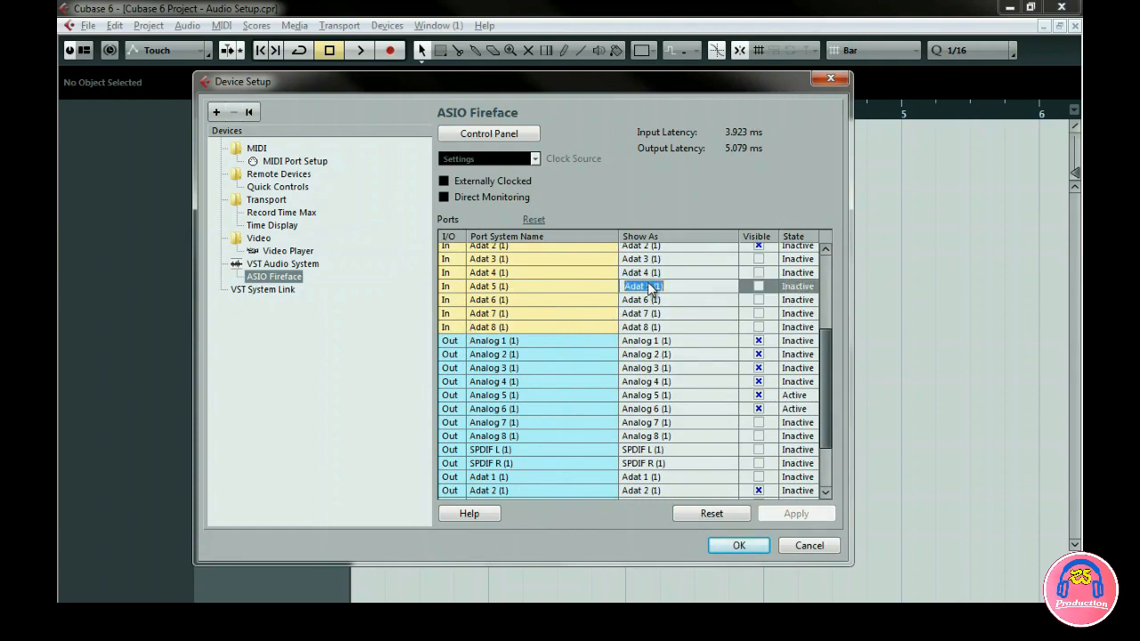
click(759, 286)
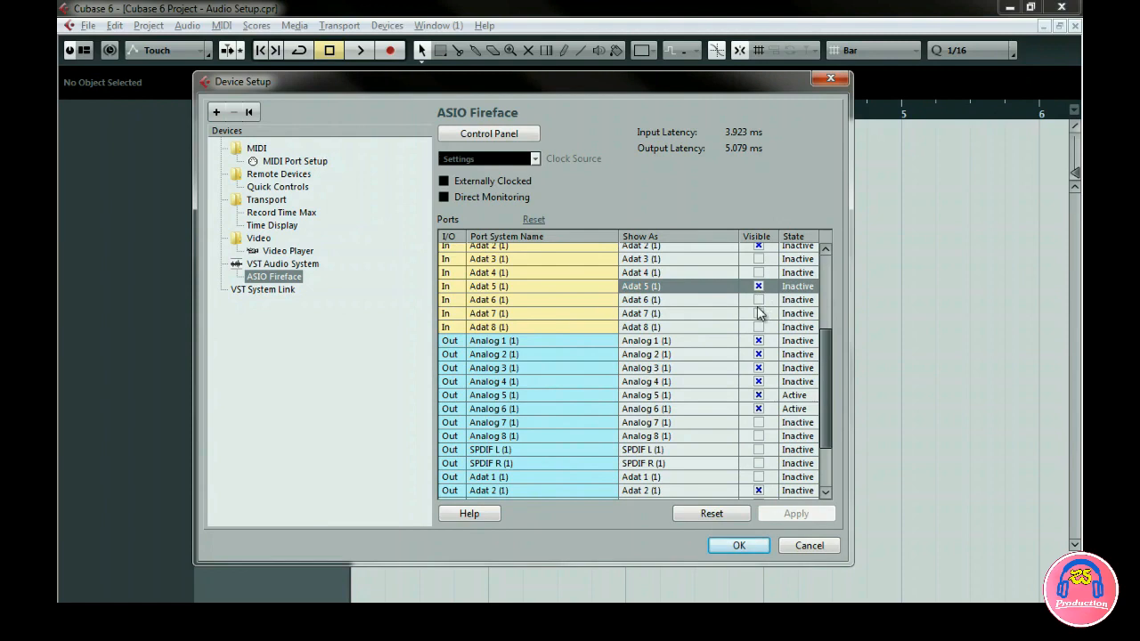
click(762, 302)
click(759, 300)
click(759, 314)
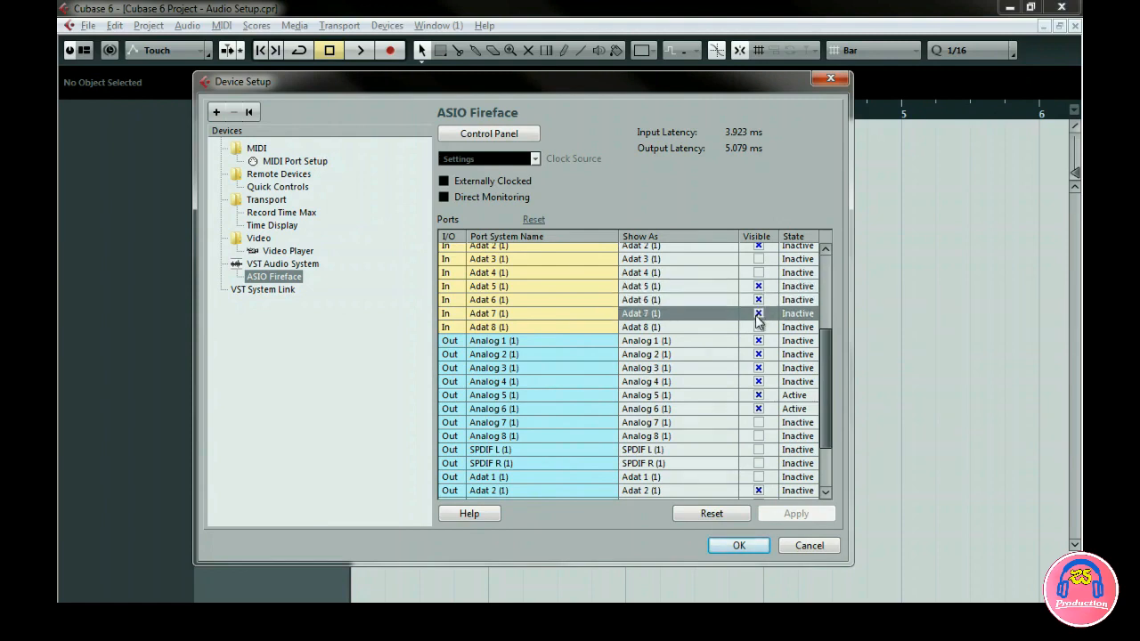
Step: Make the Analog 1 and Analog 2 input ports visible
scroll(757, 321, up, 2)
scroll(758, 321, up, 2)
scroll(758, 320, up, 2)
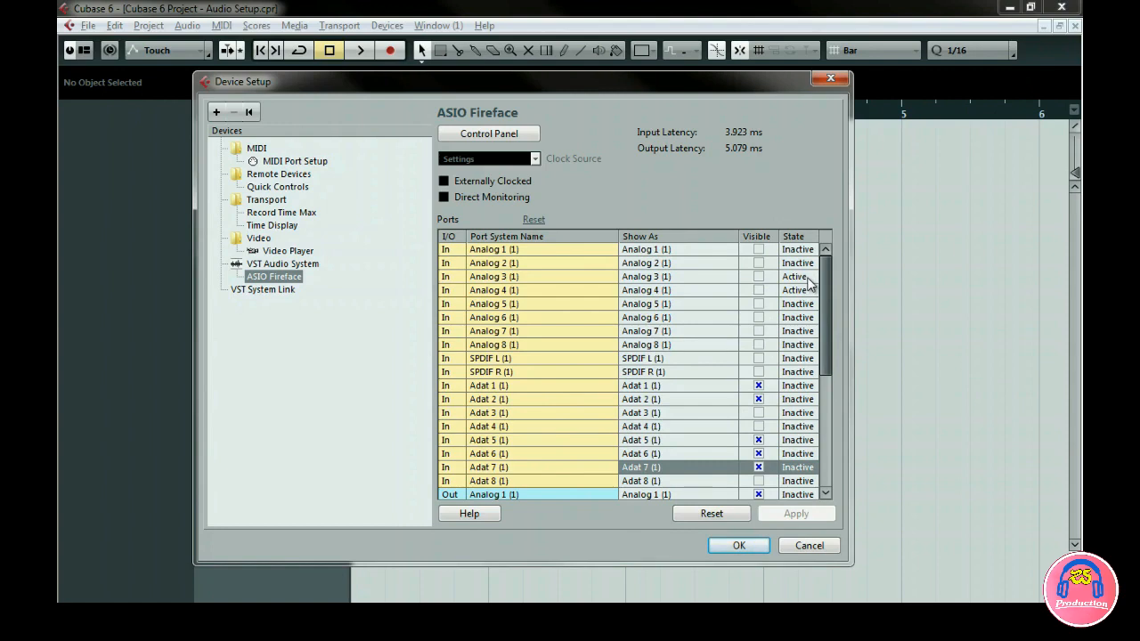
click(759, 249)
click(761, 264)
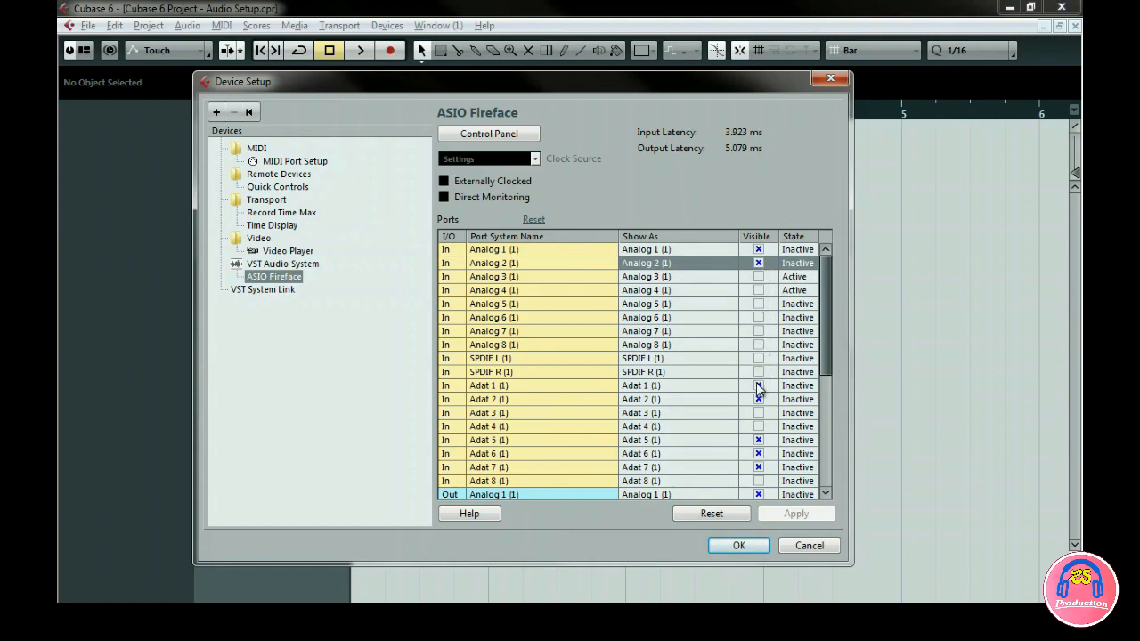
Step: Hide the Adat 1, Adat 2, Adat 5, Adat 6 and Adat 7 input ports
click(756, 385)
click(758, 399)
scroll(761, 404, down, 3)
scroll(762, 404, down, 2)
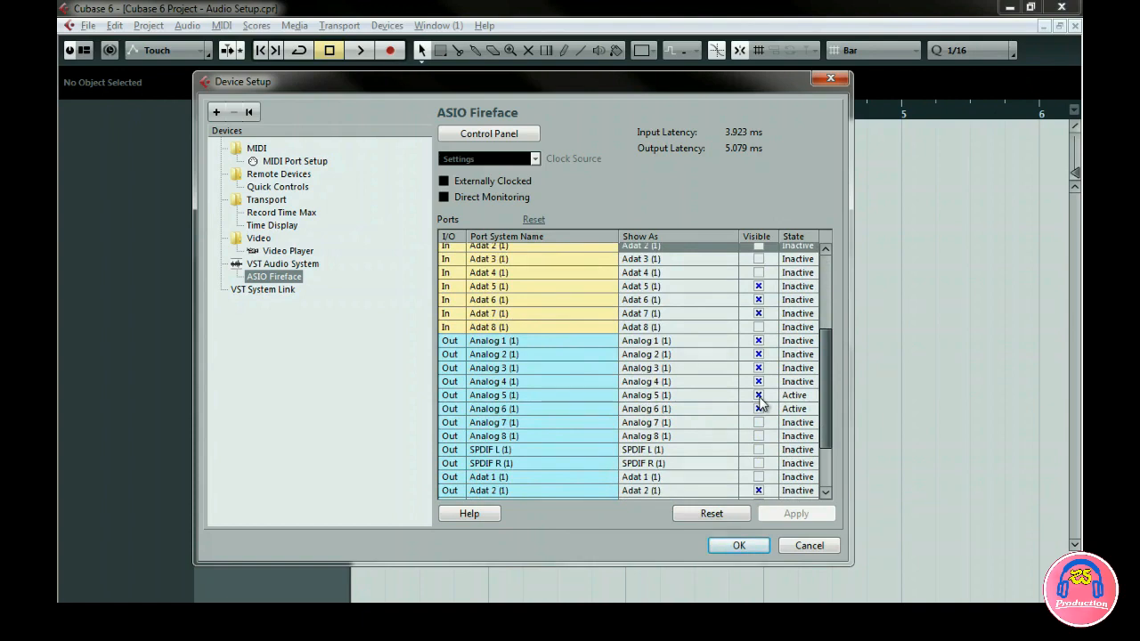
click(758, 313)
click(757, 300)
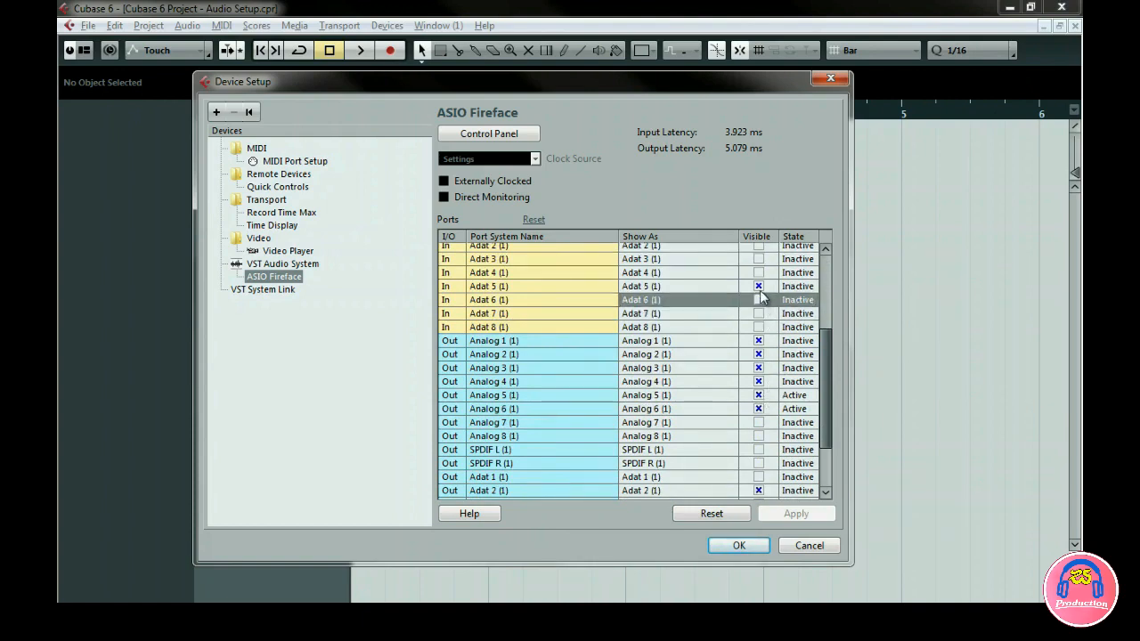
Step: Hide the output ports from Adat 2 through Adat 6
scroll(769, 388, down, 2)
click(757, 410)
click(757, 424)
click(758, 437)
click(758, 450)
click(758, 465)
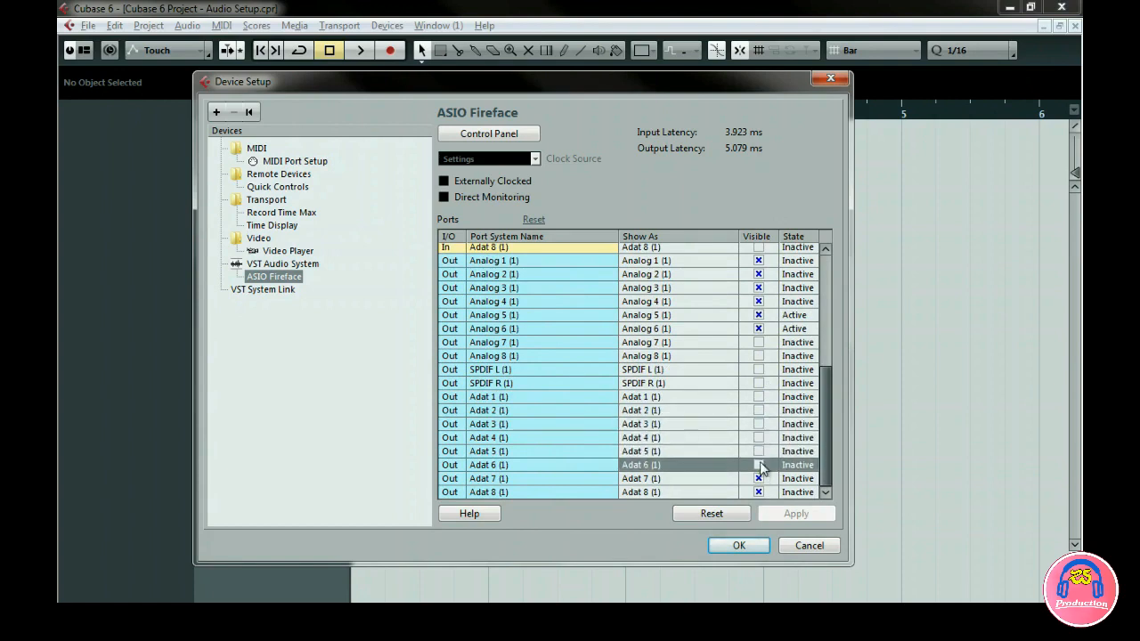
Step: Open the Fireface driver settings and set the buffer size to 96 samples
click(498, 135)
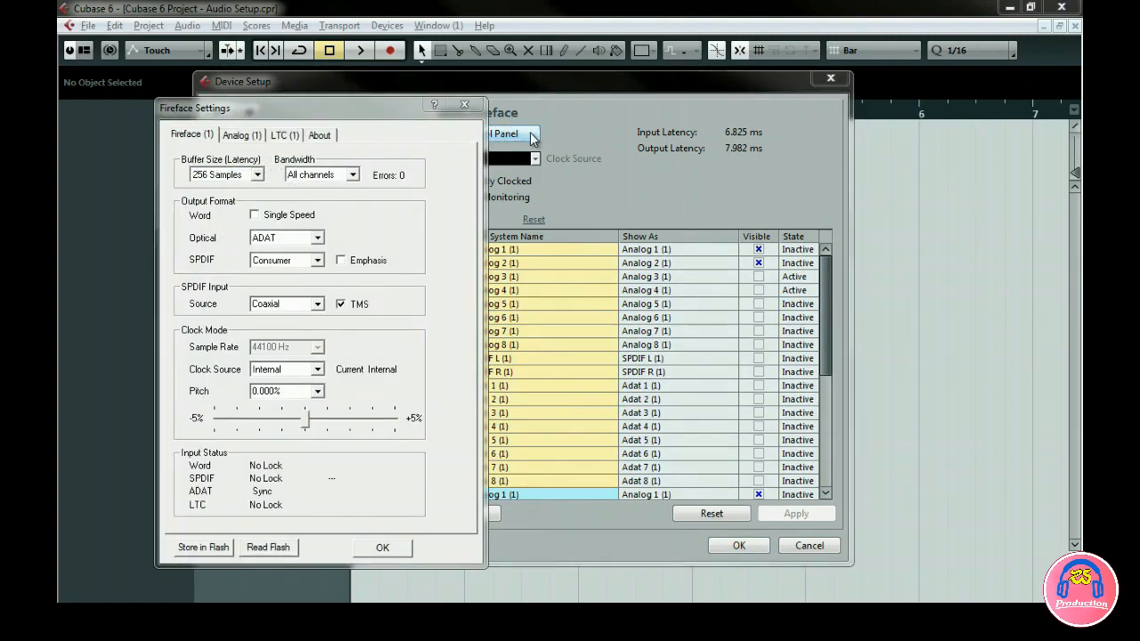
click(257, 176)
click(252, 209)
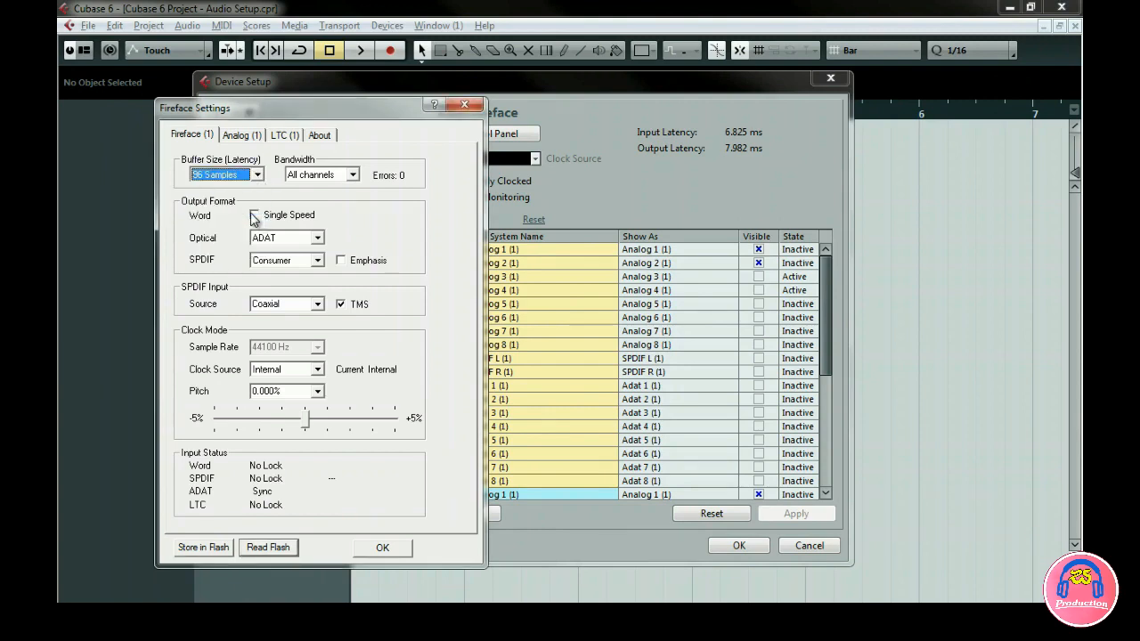
Step: Try buffer sizes of 256 and 512 samples to compare the resulting input and output latency
click(257, 175)
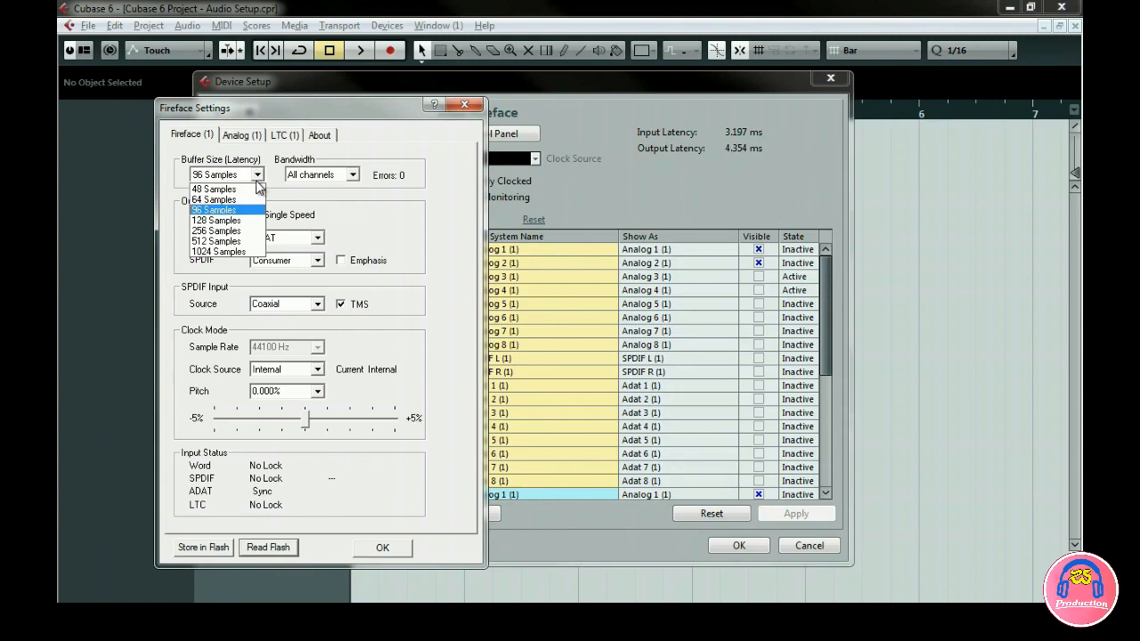
click(250, 234)
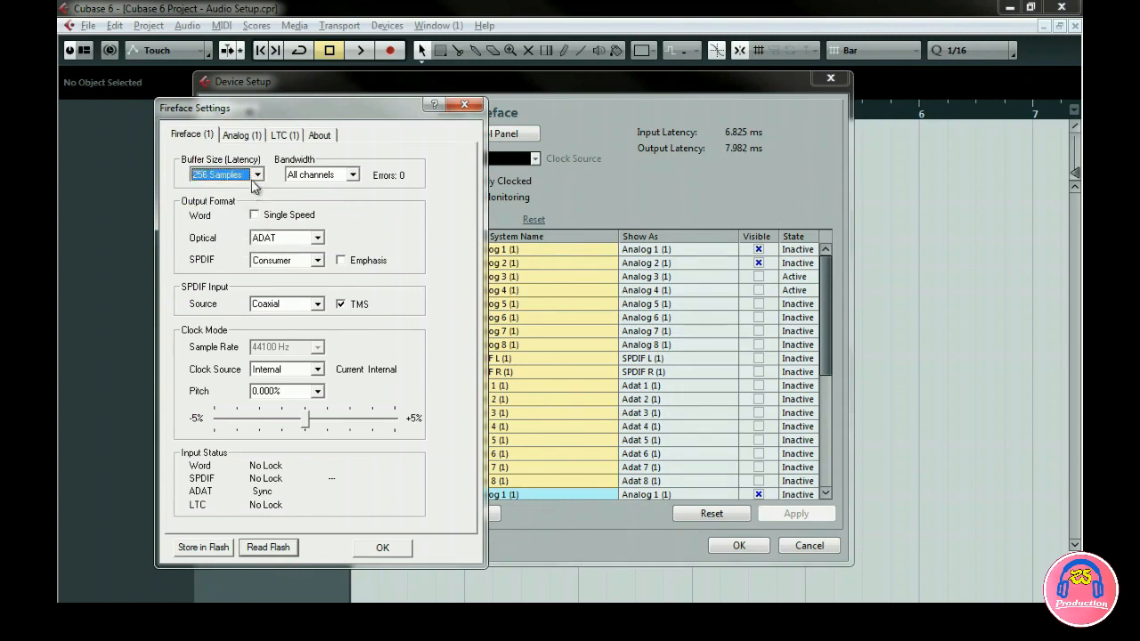
click(256, 182)
click(252, 241)
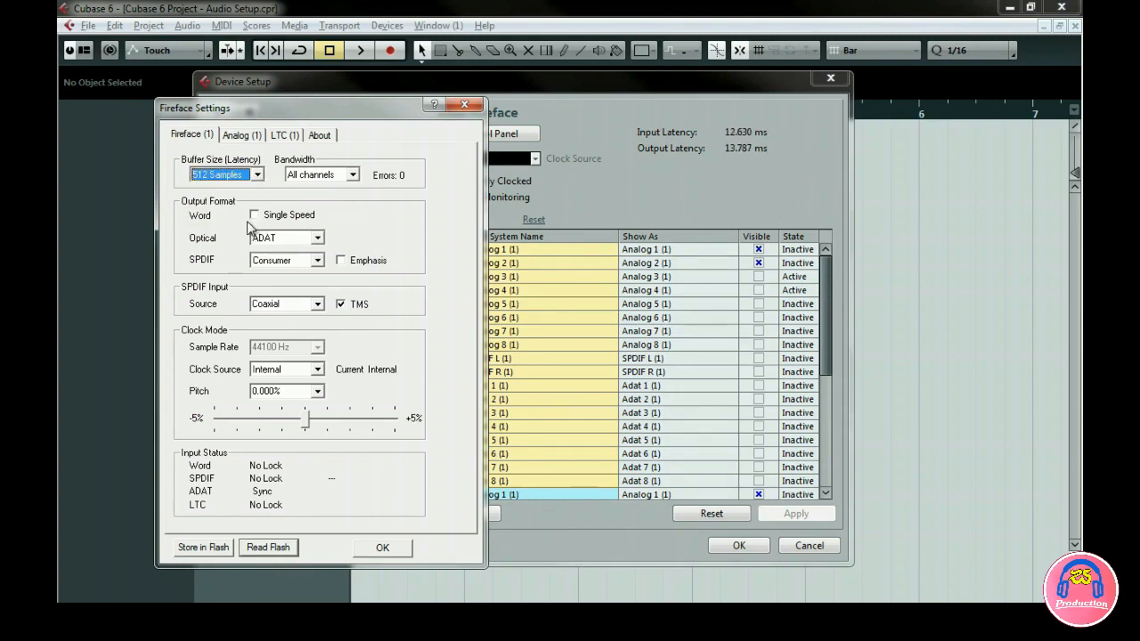
Step: Return the buffer size to 96 samples and confirm the Fireface settings
click(257, 176)
click(252, 209)
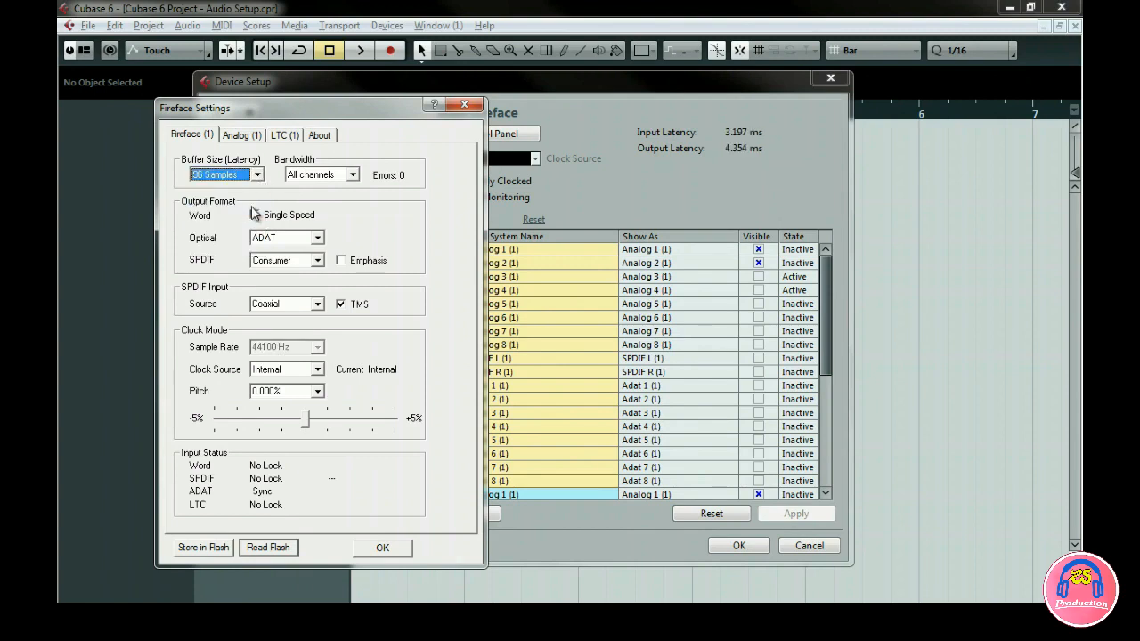
click(373, 547)
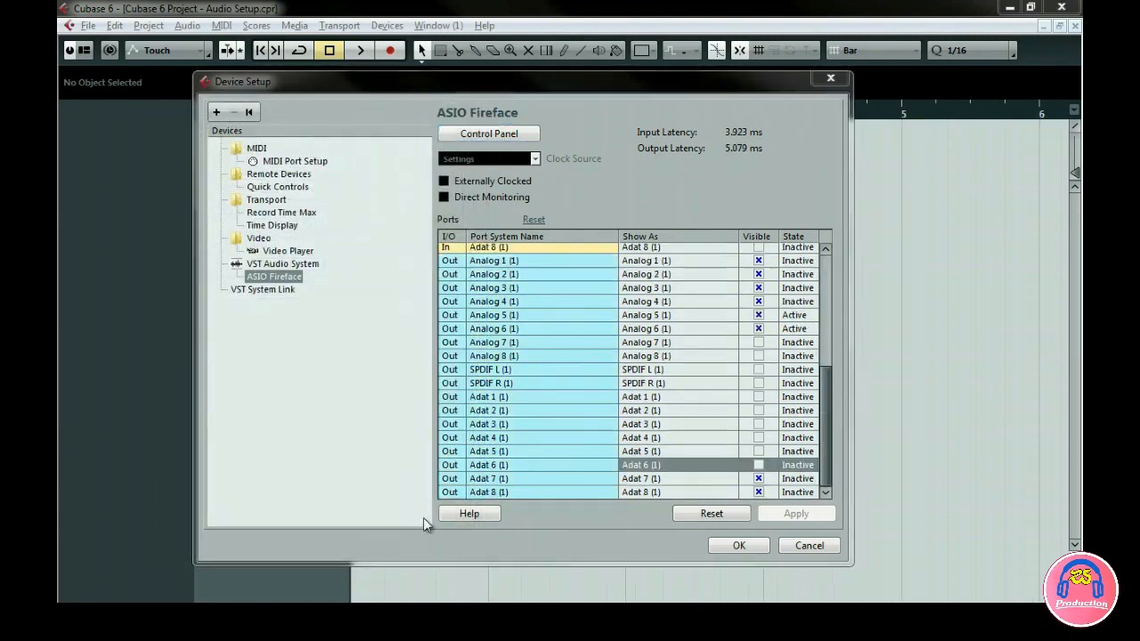
Step: Check the Direct Monitoring option and the VST System Link settings, and confirm the Device Setup
click(445, 198)
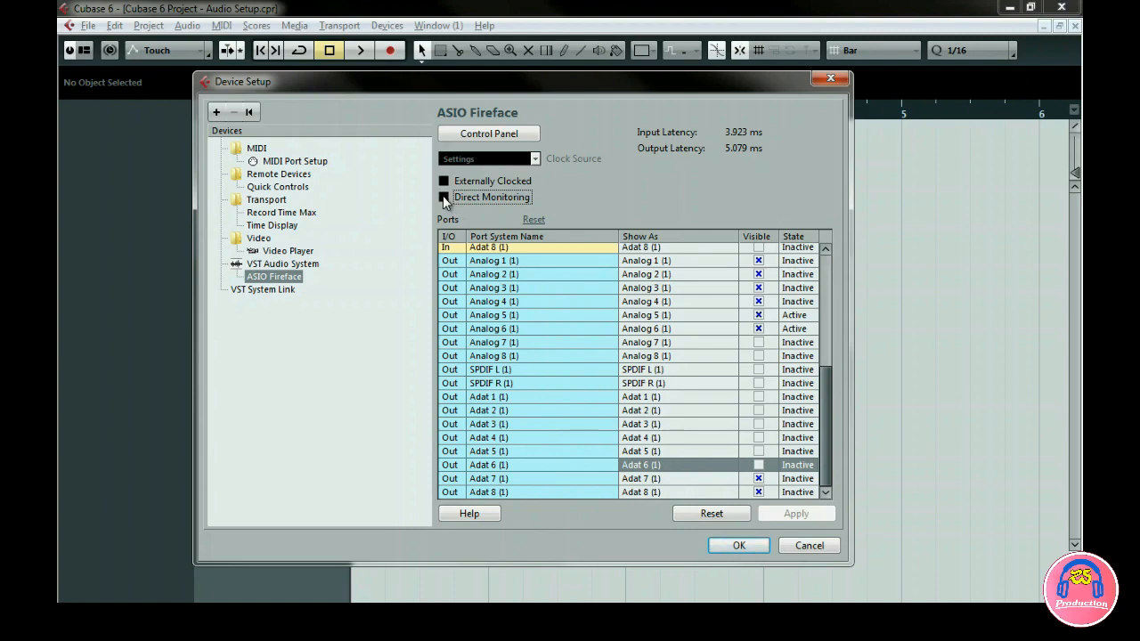
click(286, 289)
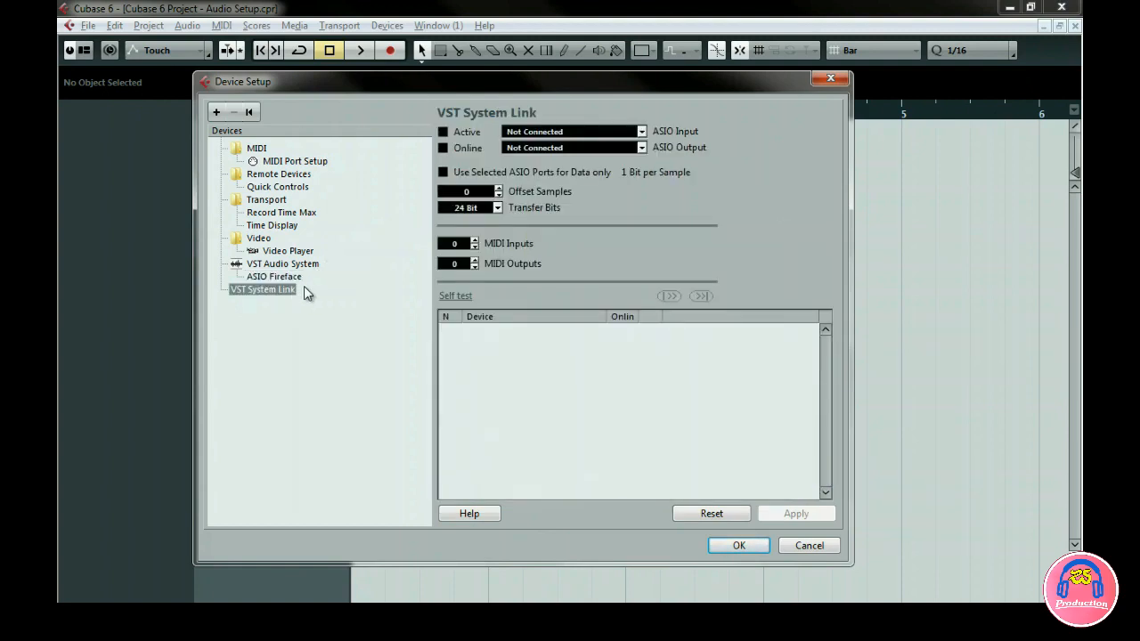
click(740, 545)
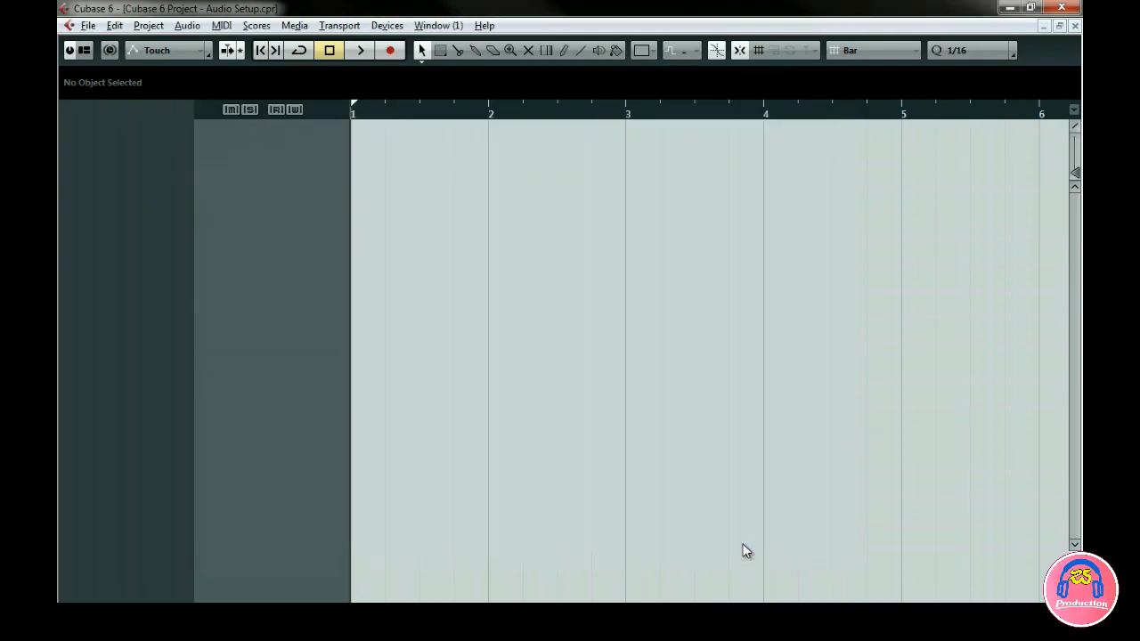